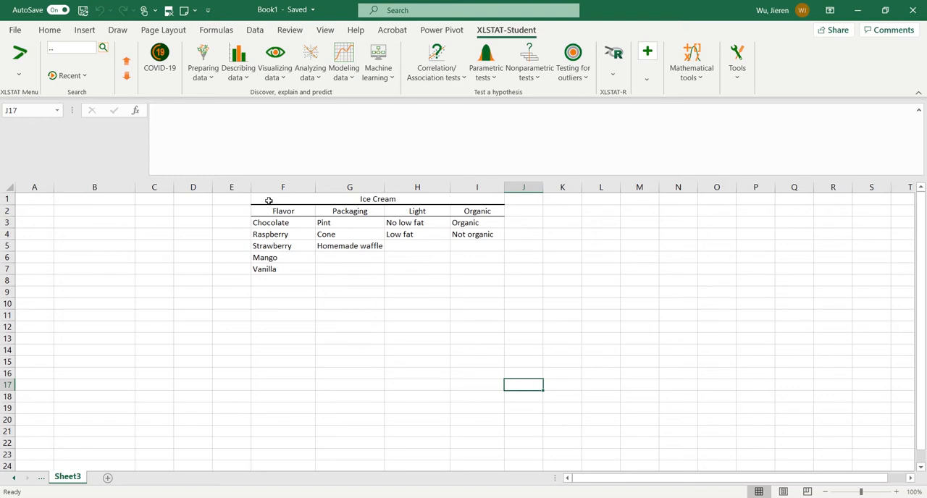
Start a Designs for conjoint analysis and set the ice cream attributes table F2:I7 on Sheet3 as the factors/categories table
{"action": "left_click_drag", "start_coordinate": [271, 207], "coordinate": [480, 275]}
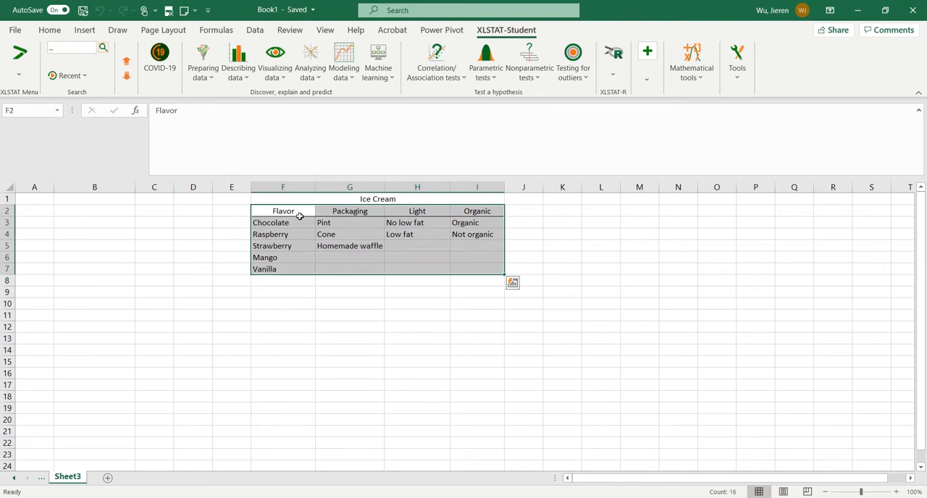
{"action": "left_click", "coordinate": [427, 279]}
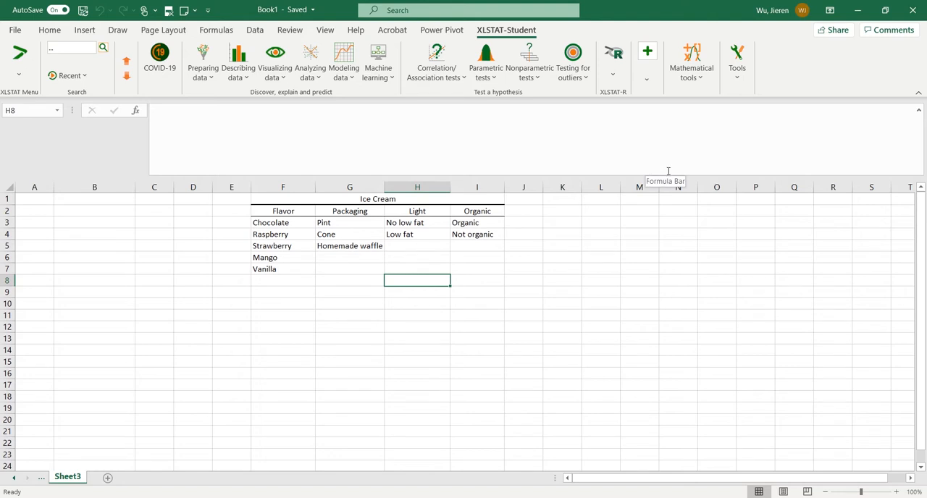
{"action": "left_click", "coordinate": [647, 73]}
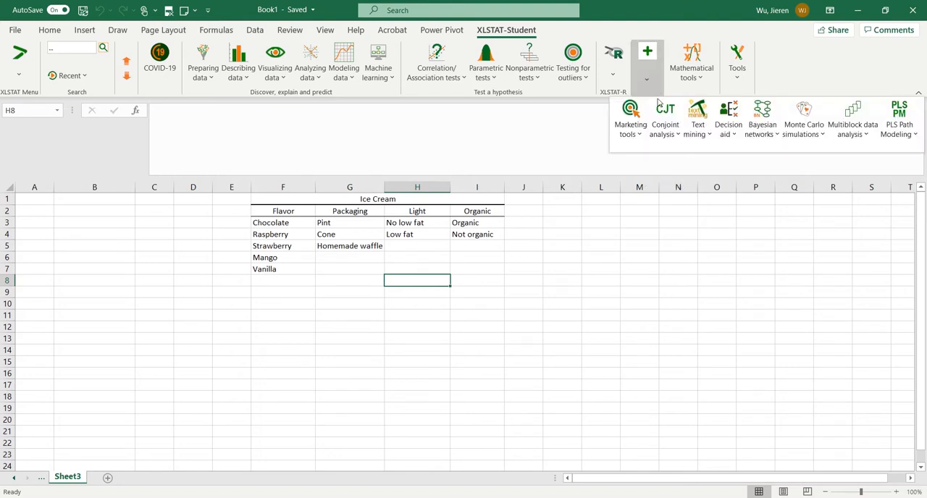
{"action": "left_click", "coordinate": [673, 137]}
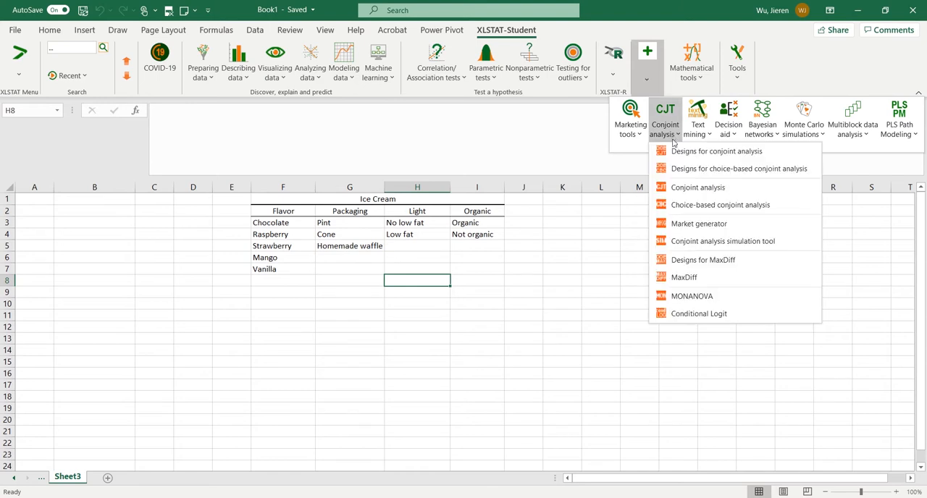
{"action": "left_click", "coordinate": [753, 155]}
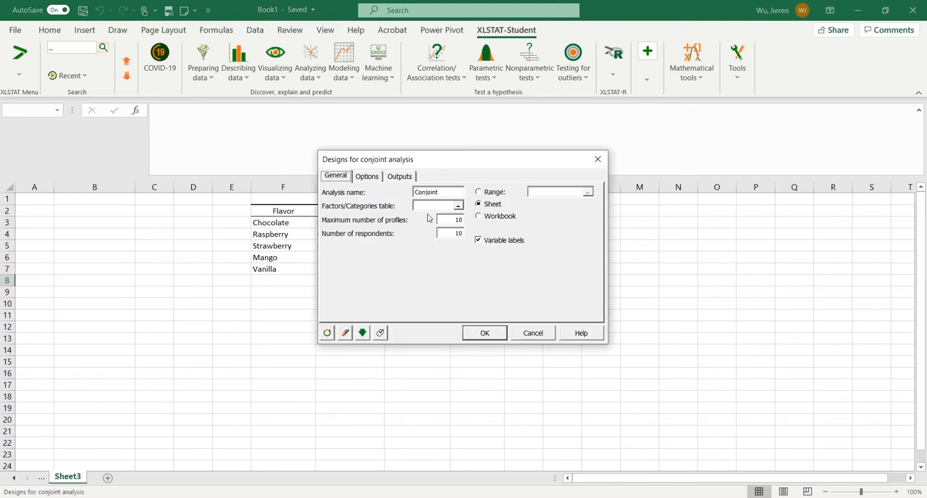
{"action": "left_click_drag", "start_coordinate": [453, 166], "coordinate": [723, 173]}
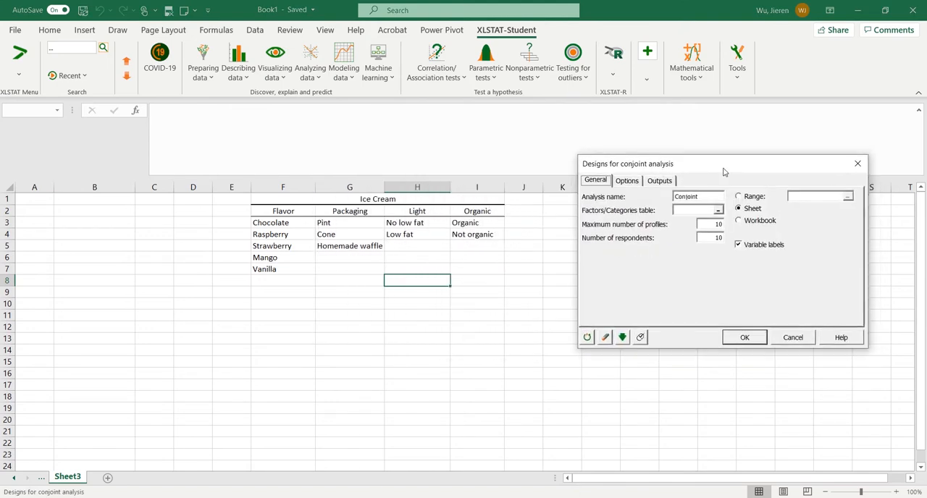
{"action": "left_click", "coordinate": [700, 207]}
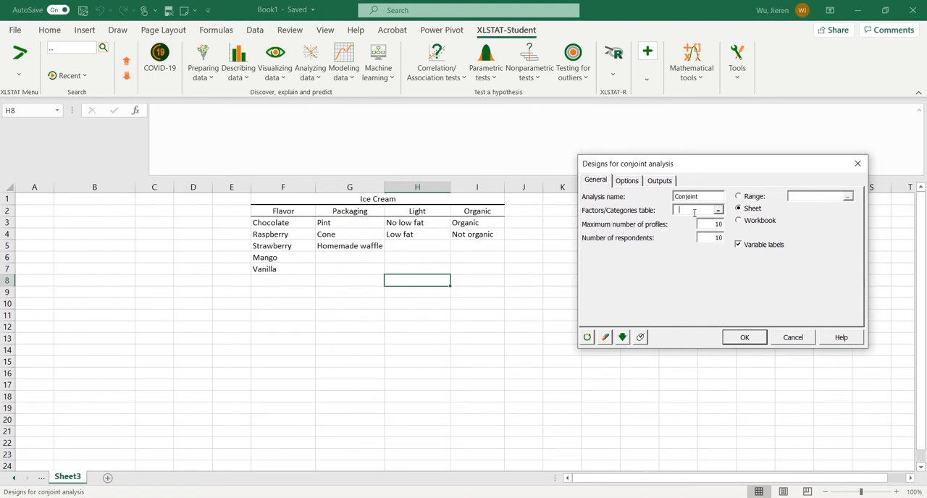
{"action": "left_click", "coordinate": [274, 211]}
{"action": "left_click_drag", "start_coordinate": [292, 210], "coordinate": [467, 271]}
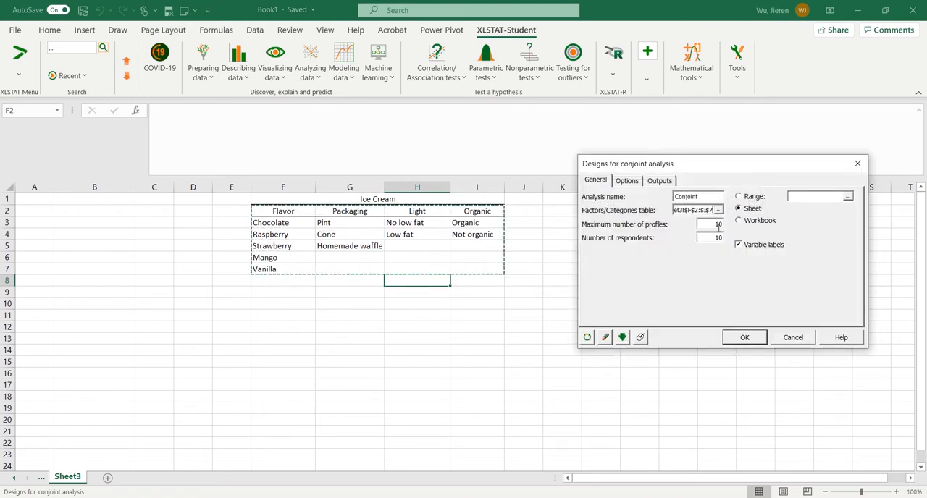
Set the maximum number of profiles to 10, check the option and output settings, and generate the design without prohibited combinations
{"action": "double_click", "coordinate": [718, 225]}
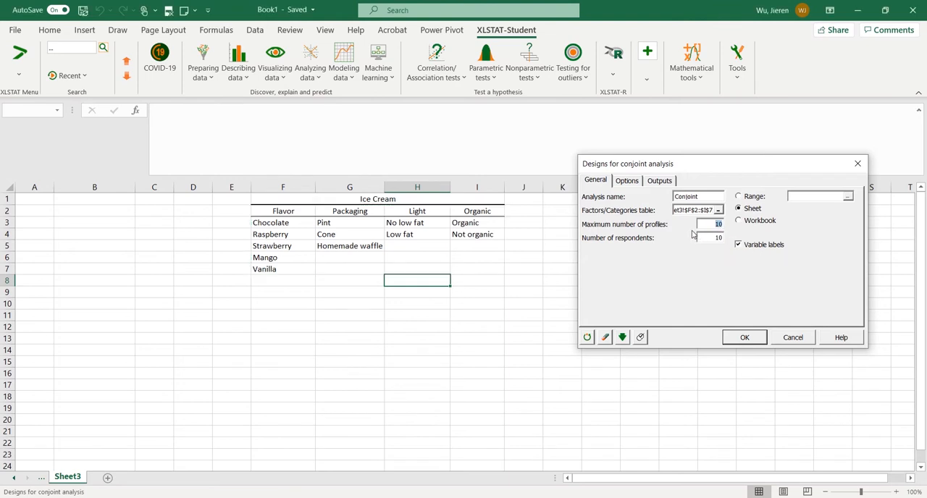
{"action": "type", "text": "10"}
{"action": "left_click", "coordinate": [627, 181]}
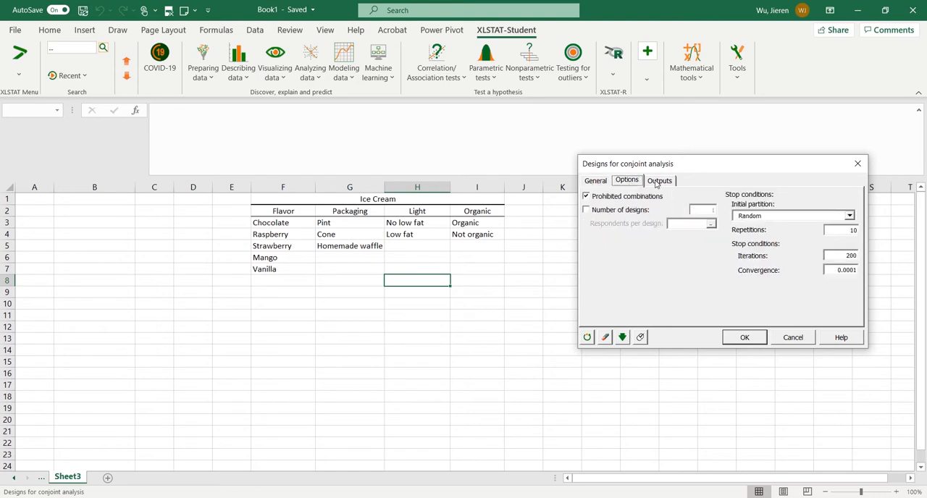
{"action": "left_click", "coordinate": [656, 183]}
{"action": "left_click", "coordinate": [596, 181]}
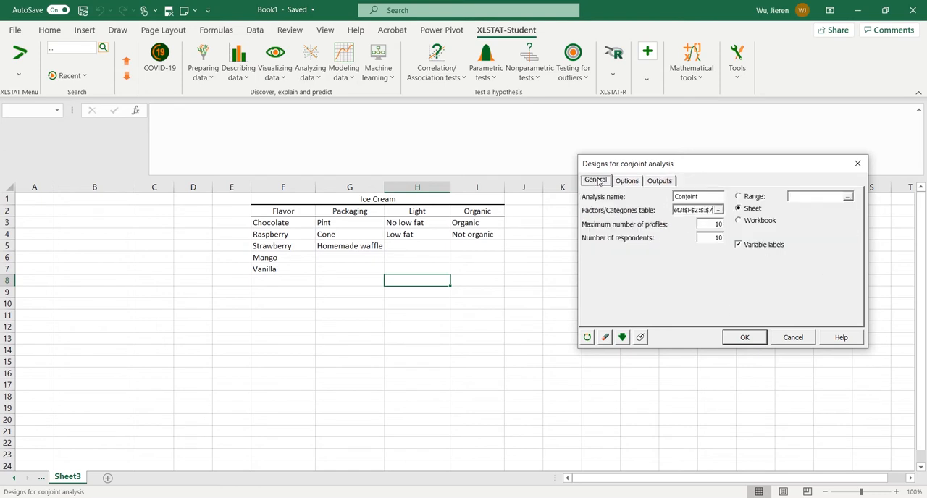
{"action": "left_click", "coordinate": [746, 338]}
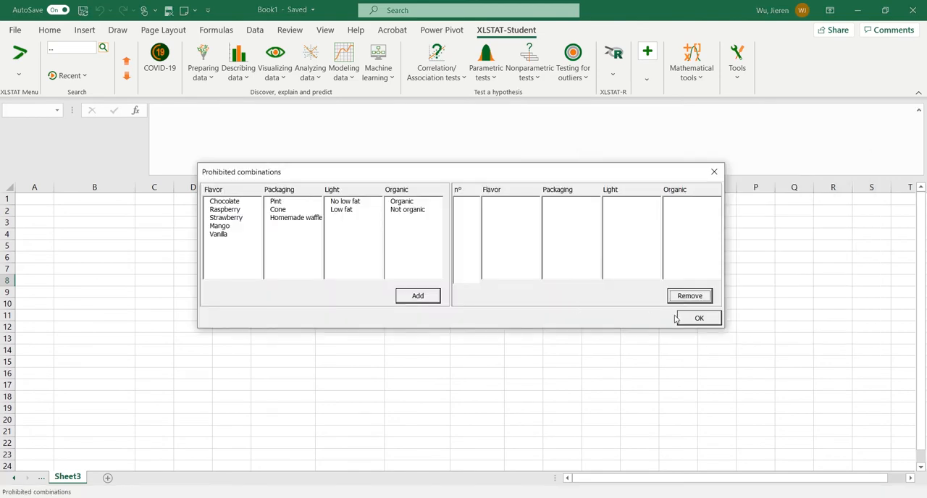
{"action": "left_click", "coordinate": [699, 315]}
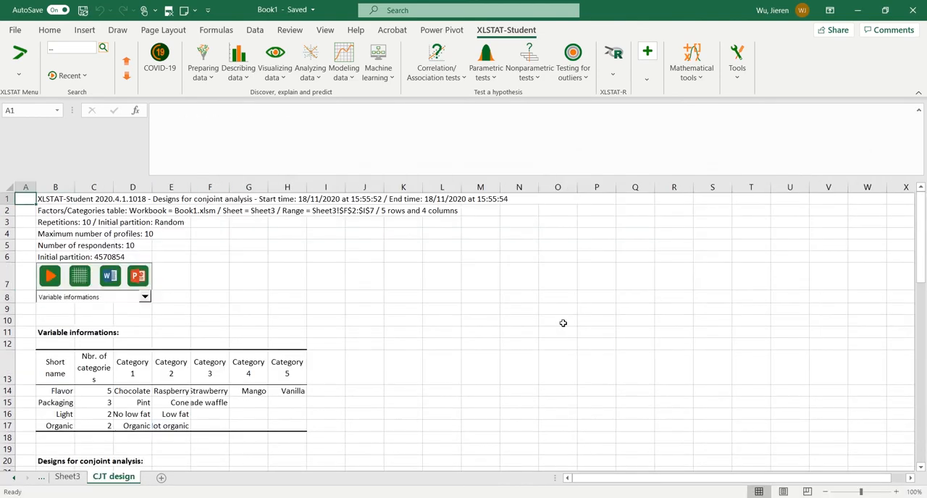
Widen columns B to F of the generated conjoint design so the profile names and attribute levels are fully readable
{"action": "scroll", "coordinate": [563, 323], "scroll_direction": "down", "scroll_amount": 3}
{"action": "scroll", "coordinate": [554, 327], "scroll_direction": "down", "scroll_amount": 2}
{"action": "scroll", "coordinate": [193, 323], "scroll_direction": "up", "scroll_amount": 1}
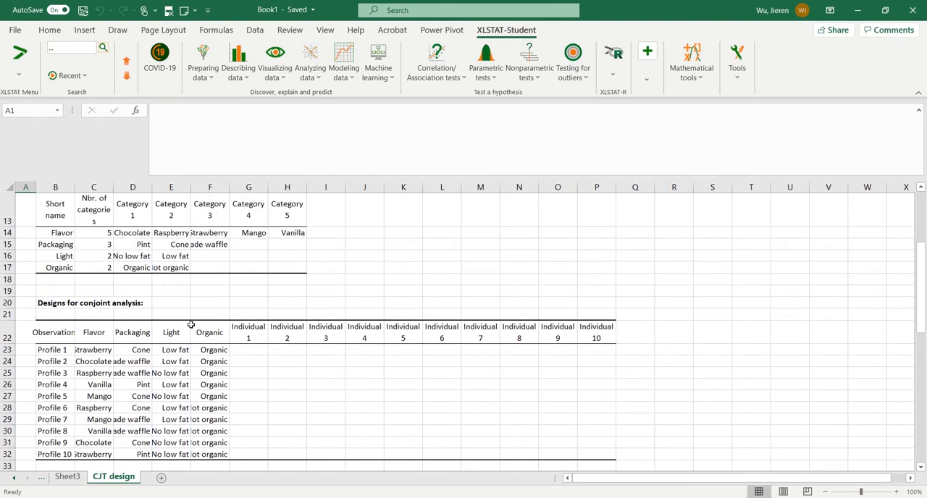
{"action": "scroll", "coordinate": [192, 350], "scroll_direction": "down", "scroll_amount": 2}
{"action": "scroll", "coordinate": [166, 292], "scroll_direction": "up", "scroll_amount": 5}
{"action": "scroll", "coordinate": [174, 294], "scroll_direction": "down", "scroll_amount": 6}
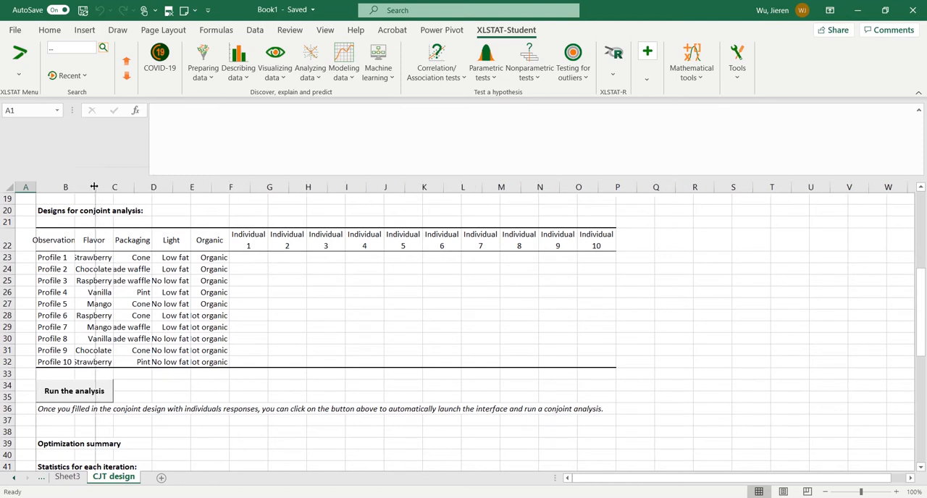
{"action": "left_click_drag", "start_coordinate": [74, 188], "coordinate": [370, 188]}
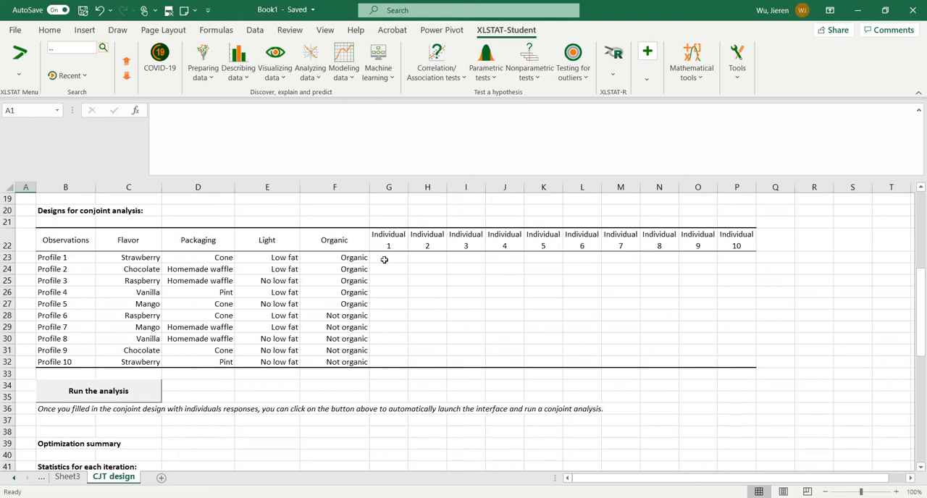
Review the empty response area G23:P32 of the design and switch to the completed individual rankings in Sheet4
{"action": "left_click_drag", "start_coordinate": [381, 260], "coordinate": [741, 362]}
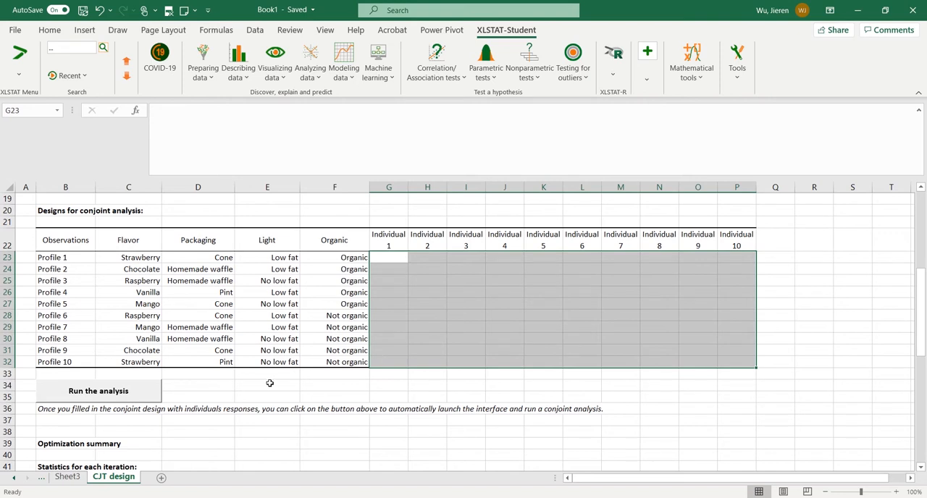
{"action": "left_click", "coordinate": [69, 484]}
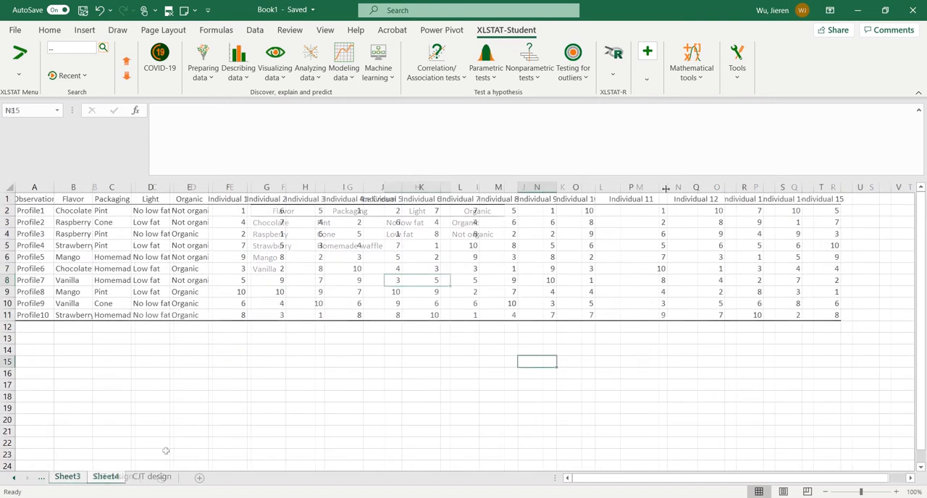
{"action": "left_click", "coordinate": [809, 185]}
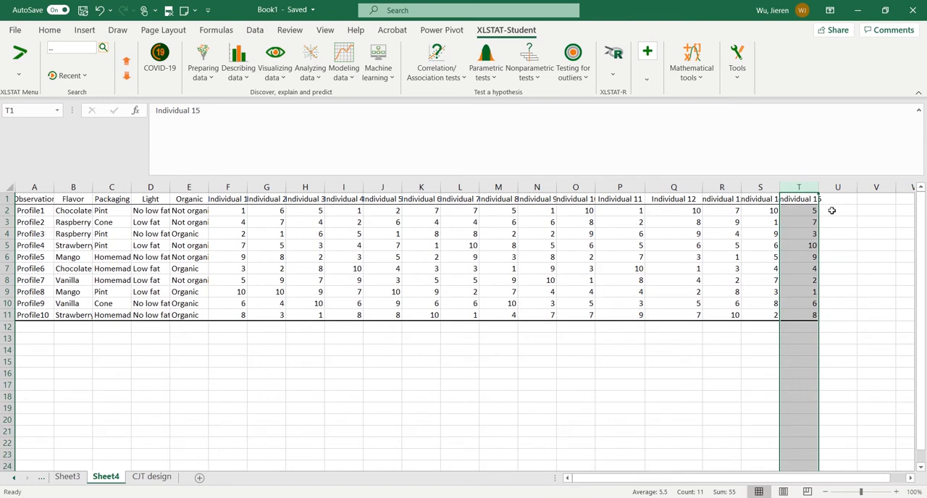
{"action": "left_click", "coordinate": [732, 246]}
{"action": "left_click", "coordinate": [587, 371]}
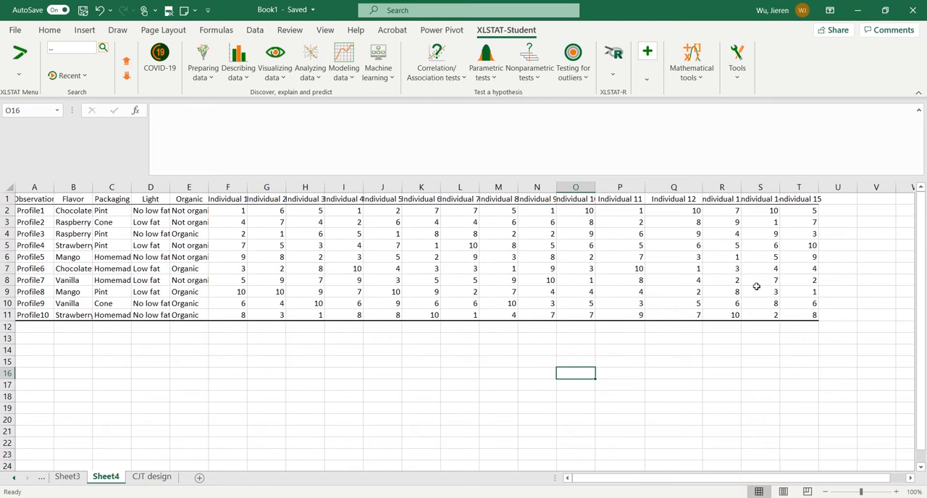
Start a Conjoint analysis and set all individuals' rankings with their headers, Sheet4 F1:T11, as the responses
{"action": "left_click", "coordinate": [647, 78]}
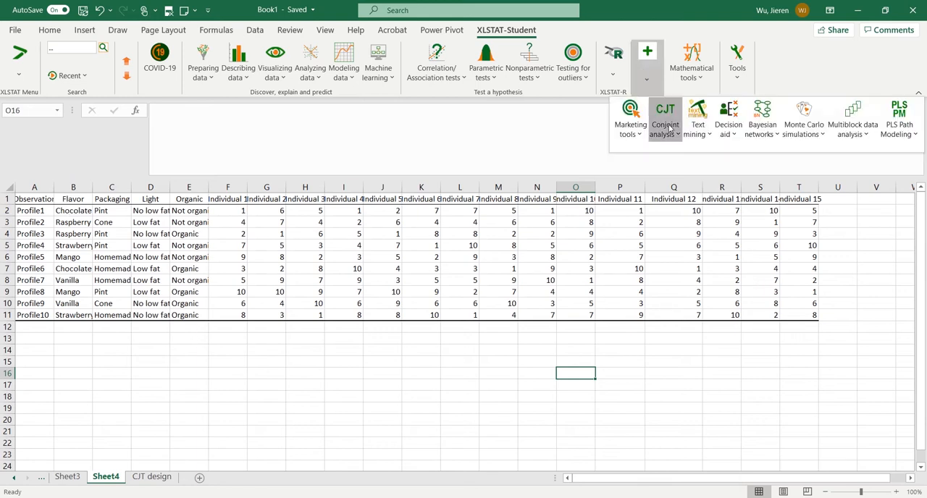
{"action": "left_click", "coordinate": [665, 128]}
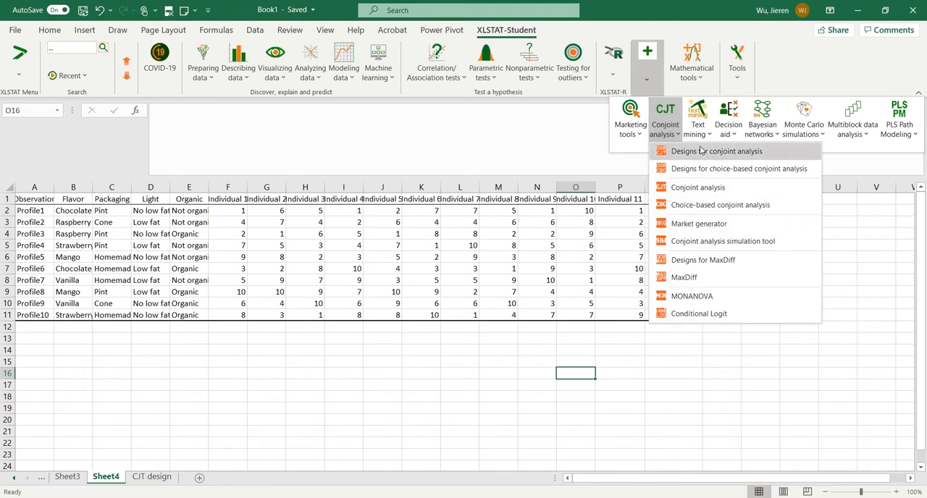
{"action": "left_click", "coordinate": [712, 191]}
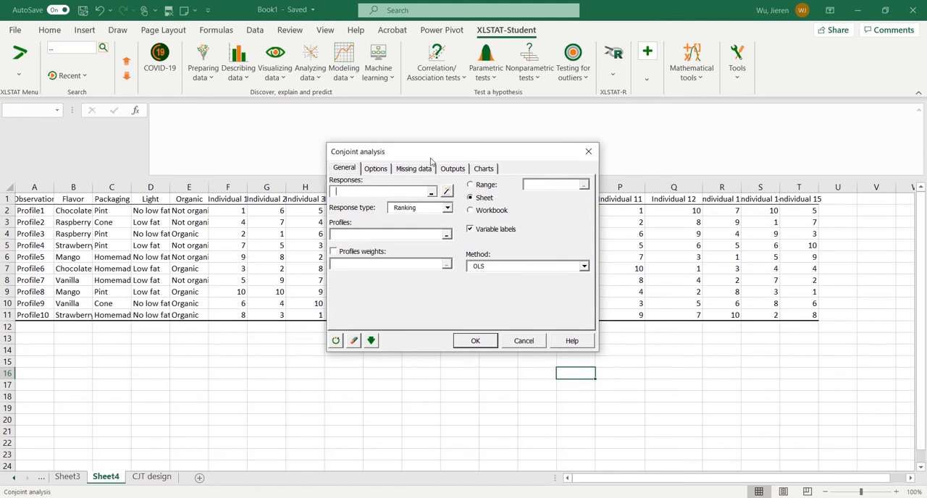
{"action": "left_click_drag", "start_coordinate": [430, 161], "coordinate": [487, 182]}
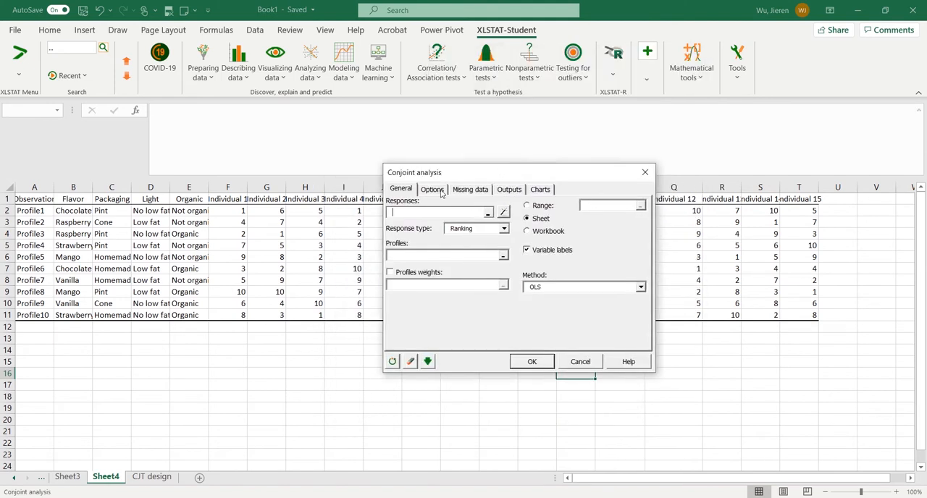
{"action": "left_click", "coordinate": [228, 200]}
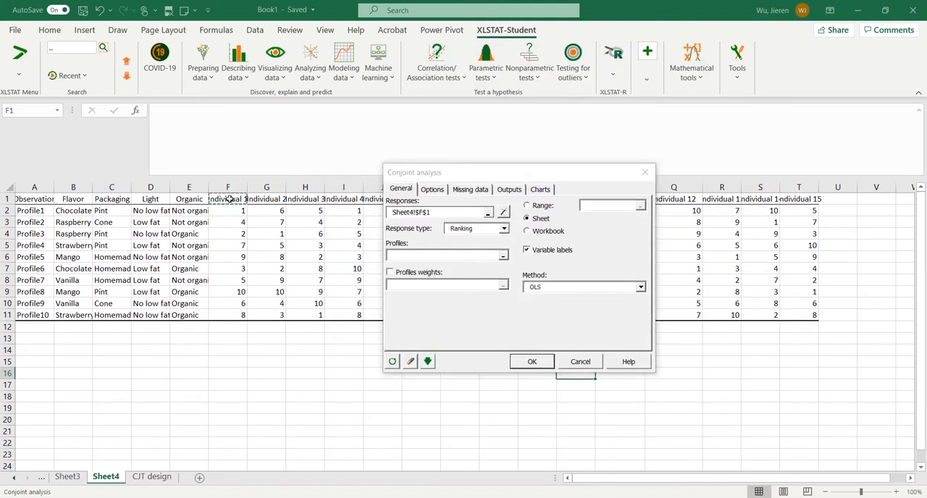
{"action": "key", "text": "ctrl+shift+Right"}
{"action": "key", "text": "ctrl+shift+Down"}
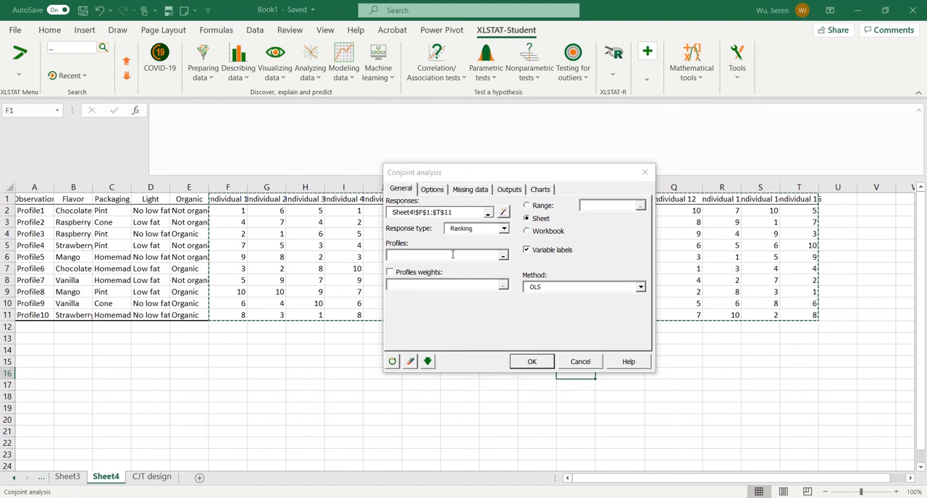
Keep the response type as Ranking and set the attribute columns Flavor to Organic, Sheet4 B1:E11, as the profiles
{"action": "left_click", "coordinate": [453, 254]}
{"action": "left_click", "coordinate": [501, 230]}
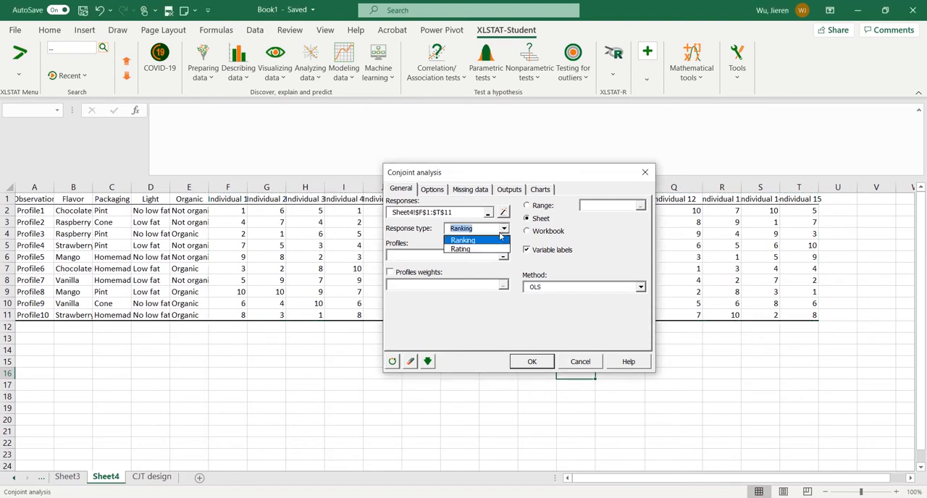
{"action": "left_click", "coordinate": [500, 239]}
{"action": "left_click", "coordinate": [467, 255]}
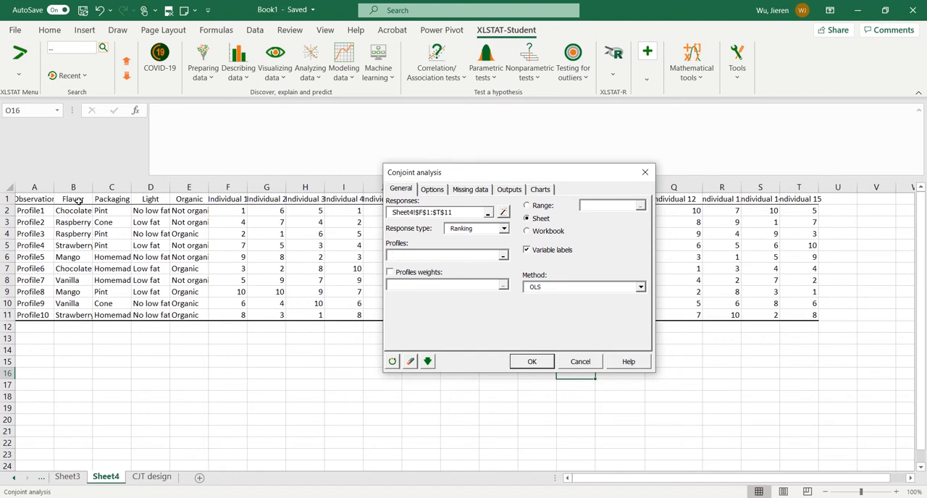
{"action": "left_click_drag", "start_coordinate": [79, 200], "coordinate": [192, 315]}
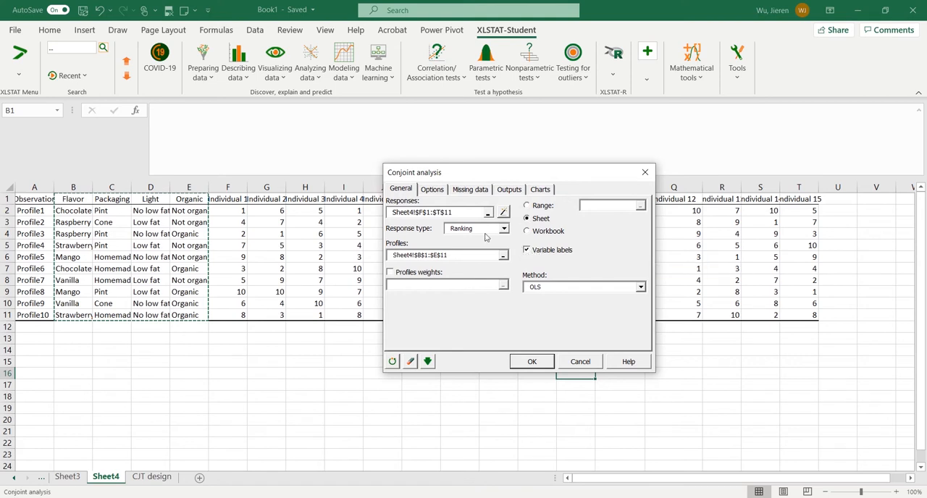
Check the options, missing data, outputs and charts settings of the conjoint analysis, and run it with the OLS method
{"action": "left_click", "coordinate": [433, 190]}
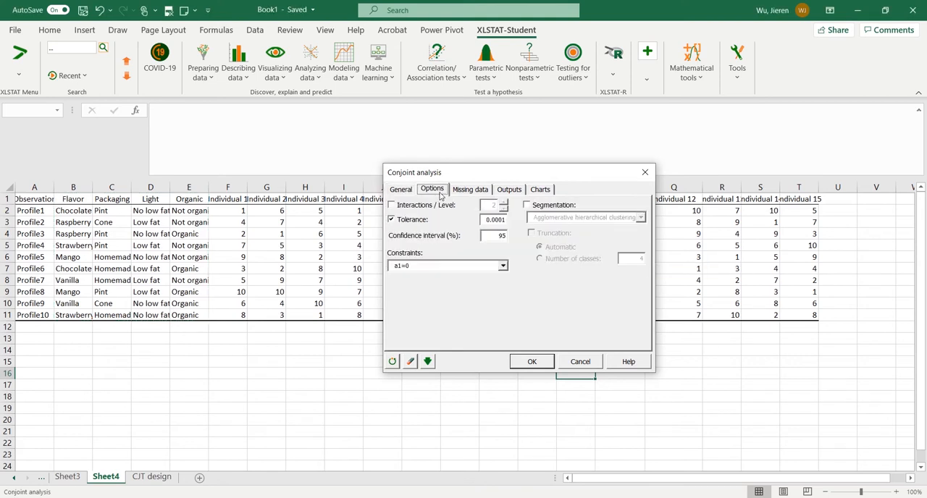
{"action": "left_click", "coordinate": [485, 189]}
{"action": "left_click", "coordinate": [510, 189]}
{"action": "left_click", "coordinate": [540, 189]}
{"action": "left_click", "coordinate": [401, 189]}
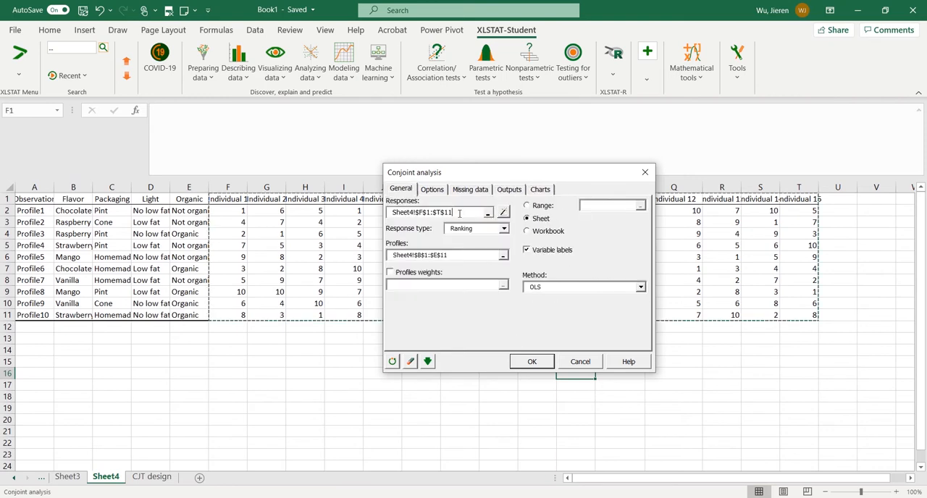
{"action": "left_click", "coordinate": [520, 363]}
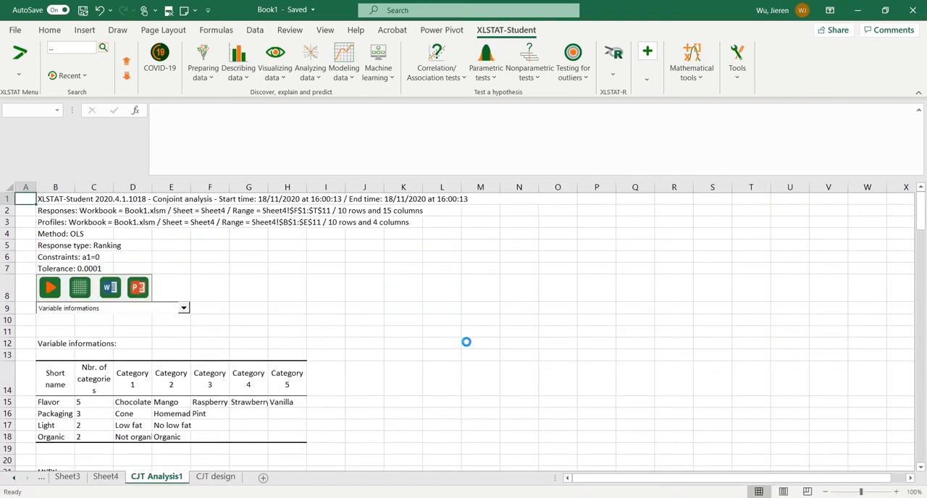
Examine the variable information and the individual utilities table in the conjoint analysis report
{"action": "scroll", "coordinate": [468, 339], "scroll_direction": "down", "scroll_amount": 7}
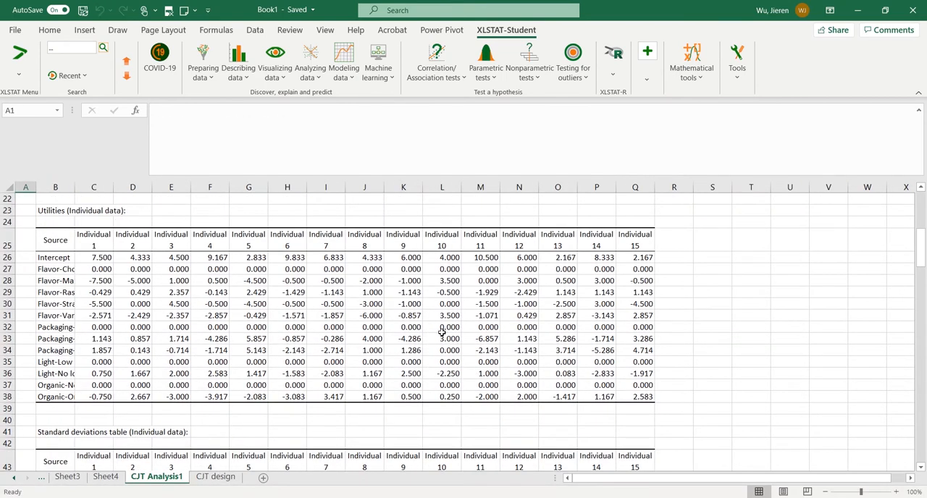
{"action": "scroll", "coordinate": [280, 323], "scroll_direction": "up", "scroll_amount": 7}
{"action": "scroll", "coordinate": [274, 328], "scroll_direction": "down", "scroll_amount": 6}
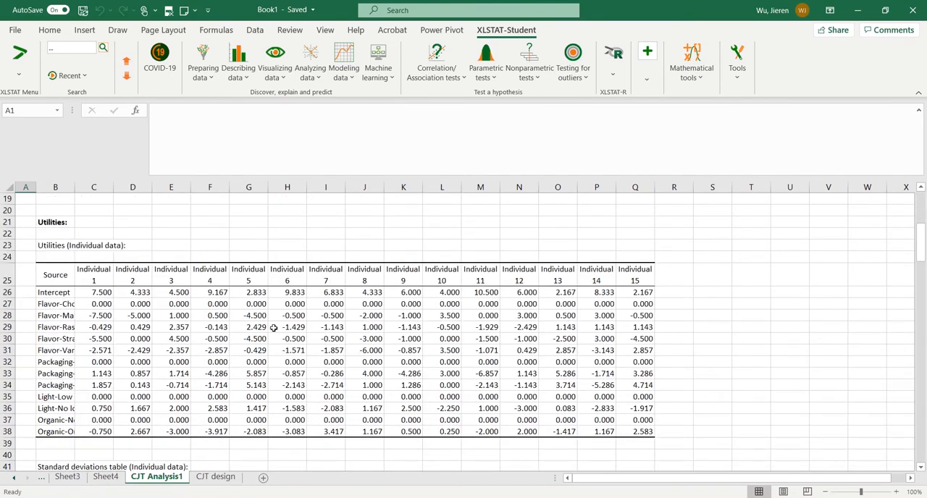
{"action": "scroll", "coordinate": [284, 319], "scroll_direction": "up", "scroll_amount": 2}
{"action": "scroll", "coordinate": [269, 325], "scroll_direction": "down", "scroll_amount": 2}
{"action": "scroll", "coordinate": [123, 310], "scroll_direction": "up", "scroll_amount": 5}
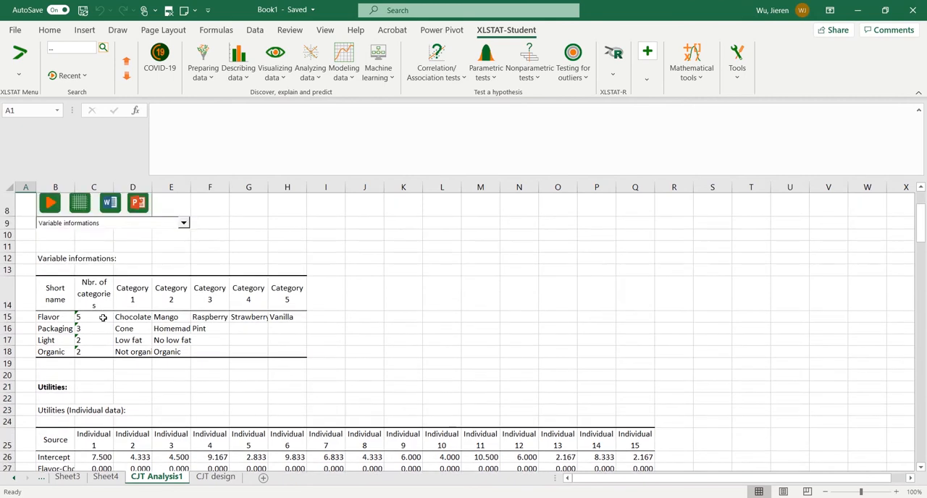
{"action": "scroll", "coordinate": [55, 325], "scroll_direction": "down", "scroll_amount": 3}
{"action": "scroll", "coordinate": [55, 325], "scroll_direction": "down", "scroll_amount": 2}
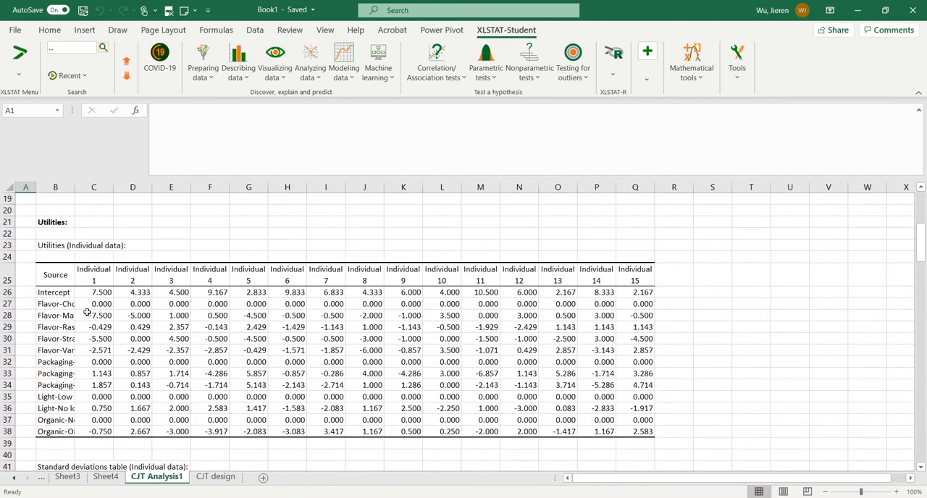
Widen column B of the individual utilities table for the source names and highlight Individual 1's Flavor-Chocolate utility in yellow
{"action": "scroll", "coordinate": [113, 299], "scroll_direction": "down", "scroll_amount": 1}
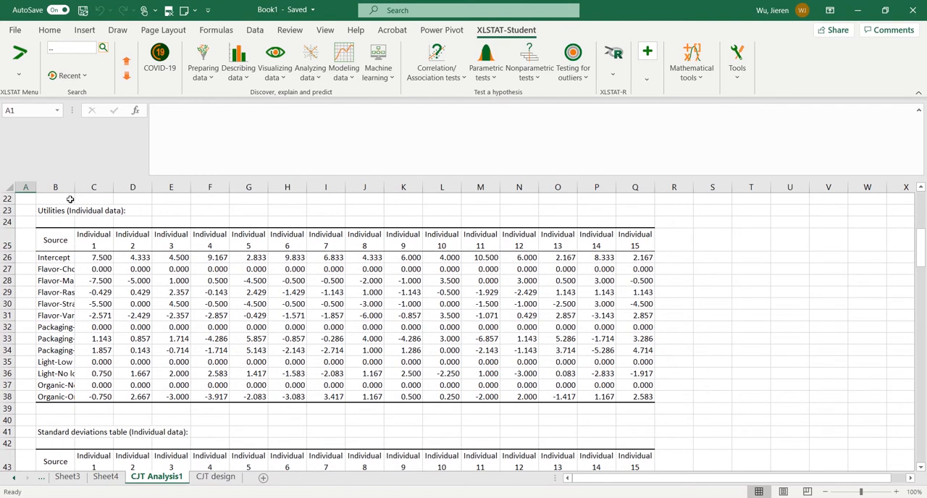
{"action": "left_click_drag", "start_coordinate": [75, 187], "coordinate": [112, 192]}
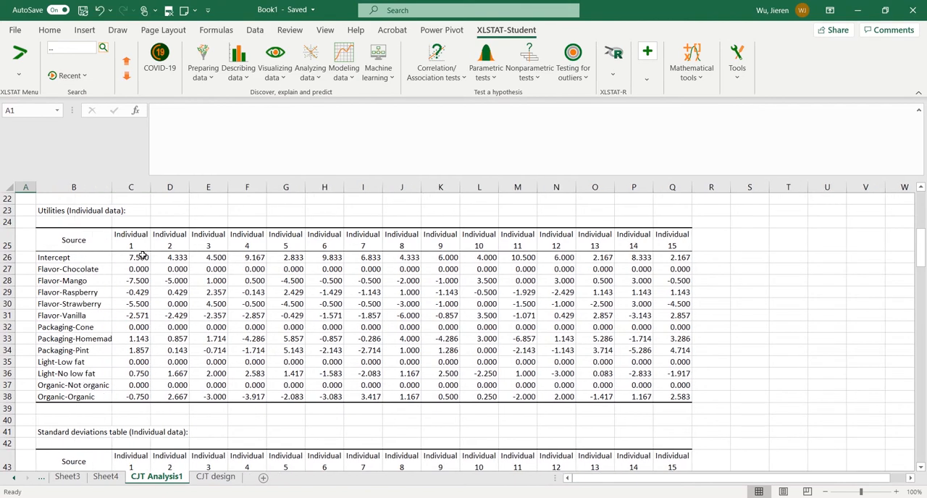
{"action": "left_click_drag", "start_coordinate": [140, 268], "coordinate": [137, 316]}
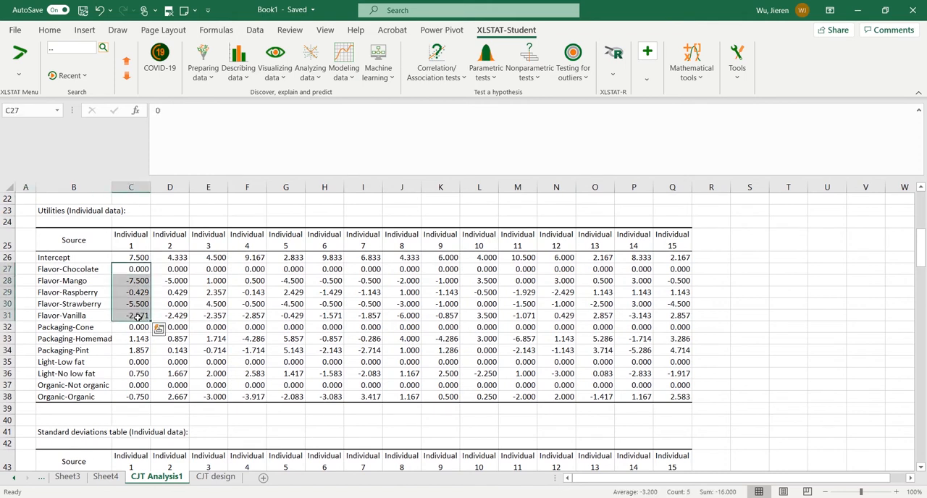
{"action": "left_click", "coordinate": [138, 317]}
{"action": "left_click", "coordinate": [136, 269]}
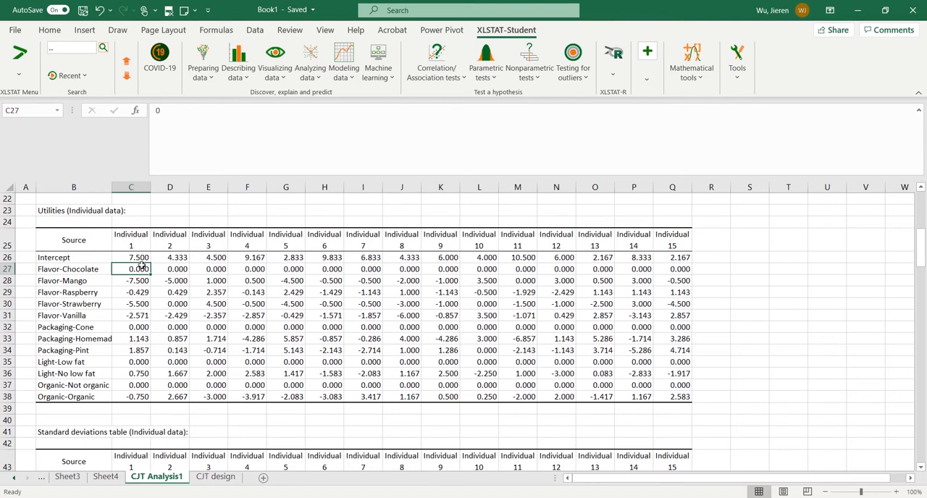
{"action": "right_click", "coordinate": [142, 268]}
{"action": "left_click", "coordinate": [192, 131]}
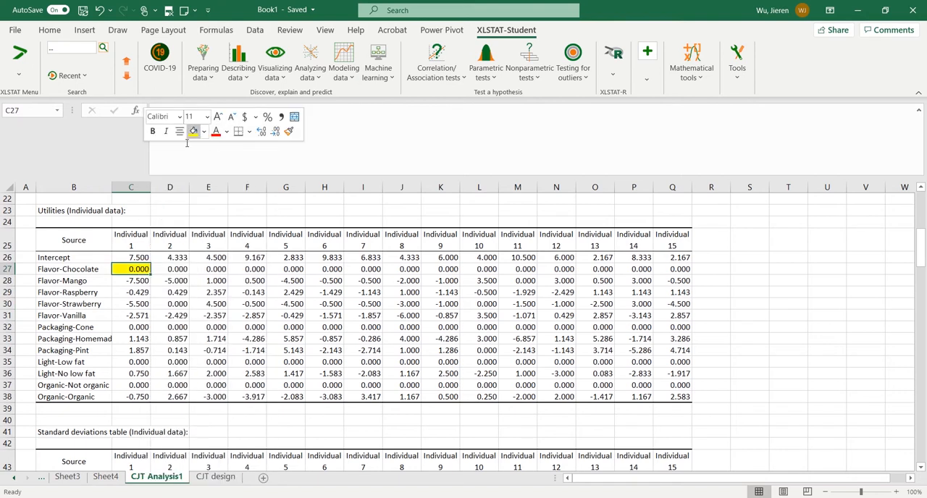
{"action": "key", "text": "Down"}
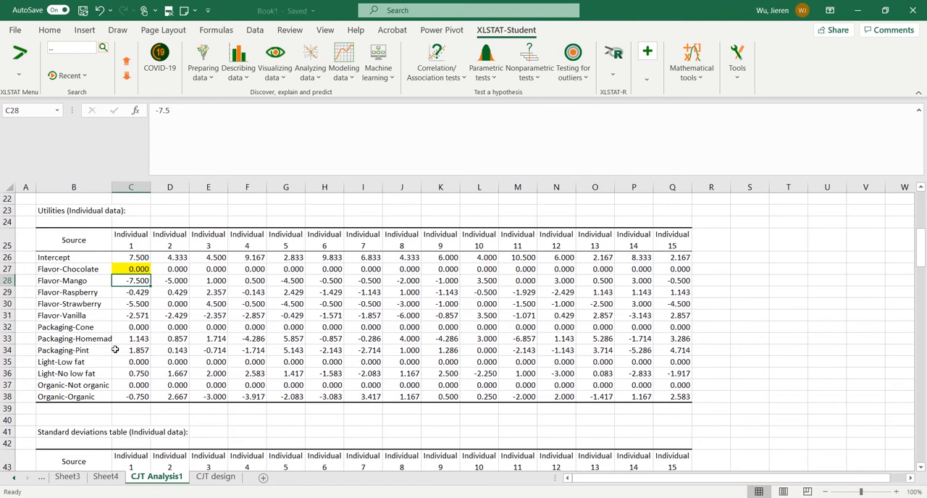
Highlight Individual 1's Packaging-Pint, Light-No low fat and Organic-Not organic utilities in yellow
{"action": "left_click", "coordinate": [140, 352]}
{"action": "right_click", "coordinate": [140, 352]}
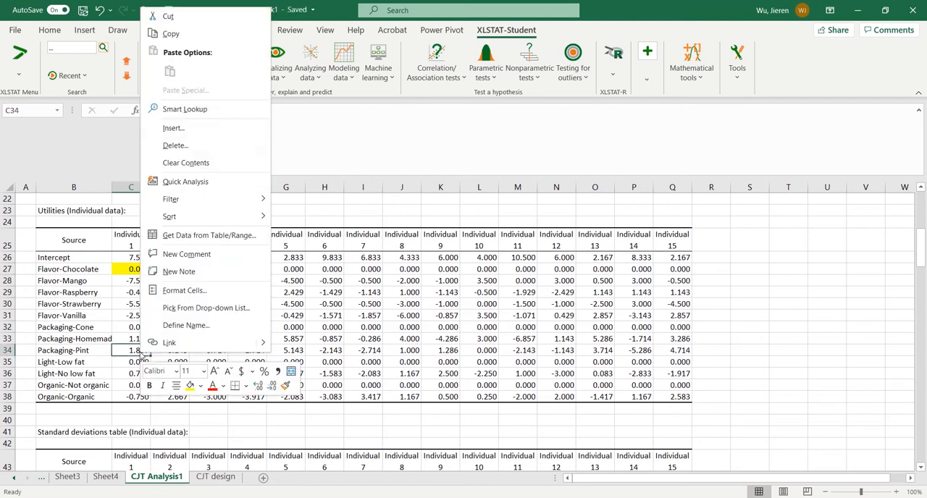
{"action": "left_click", "coordinate": [190, 386]}
{"action": "left_click", "coordinate": [117, 388]}
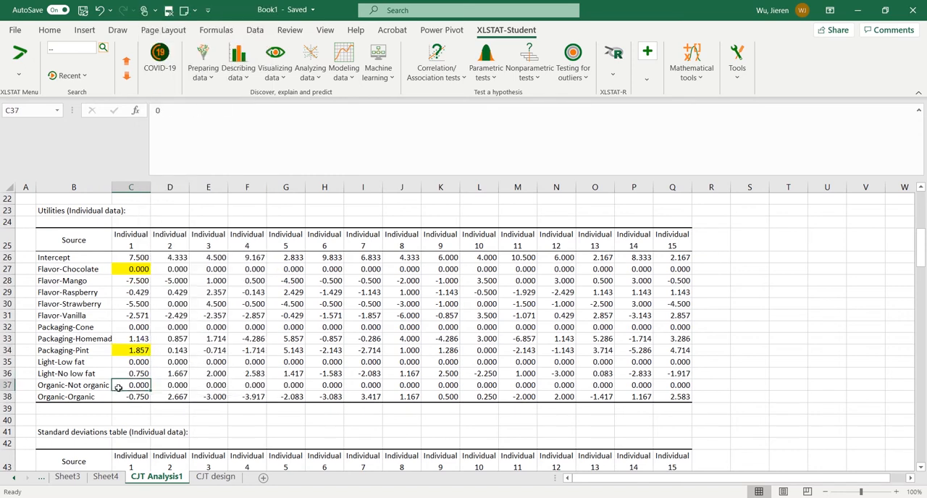
{"action": "right_click", "coordinate": [143, 375]}
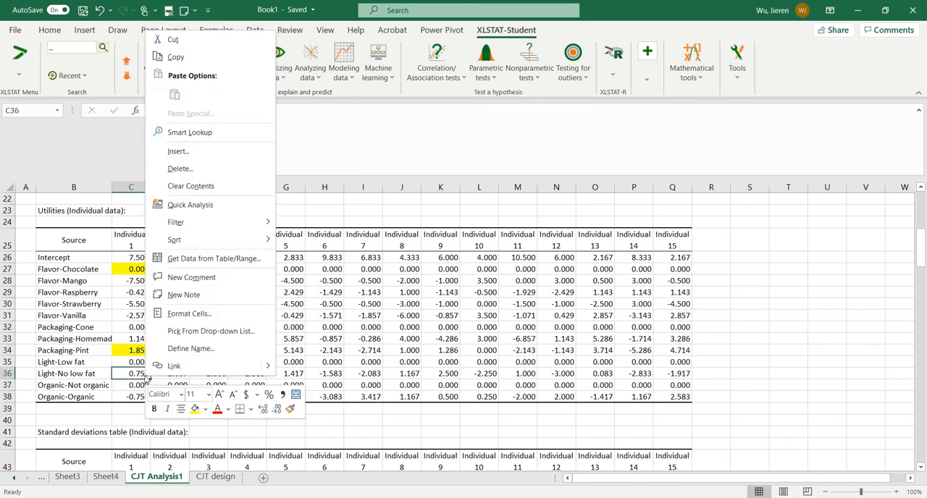
{"action": "left_click", "coordinate": [194, 410]}
{"action": "left_click", "coordinate": [141, 387]}
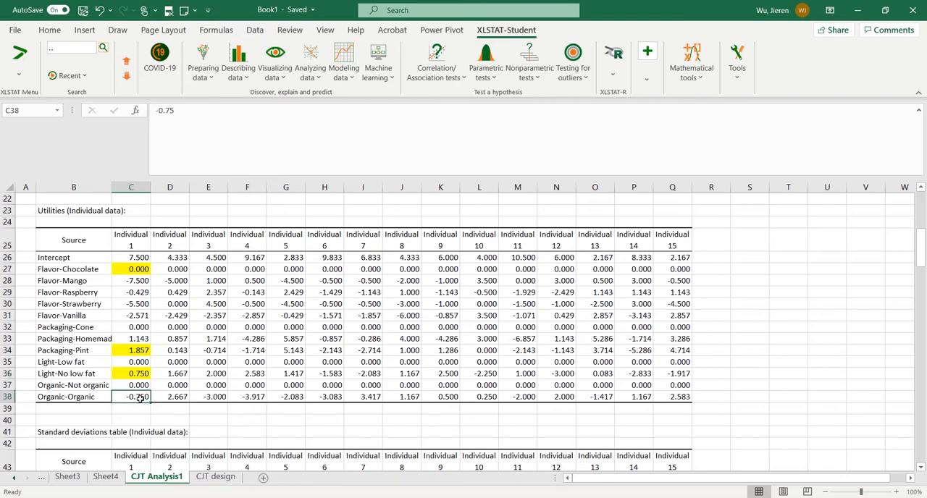
{"action": "right_click", "coordinate": [141, 388]}
{"action": "left_click", "coordinate": [189, 422]}
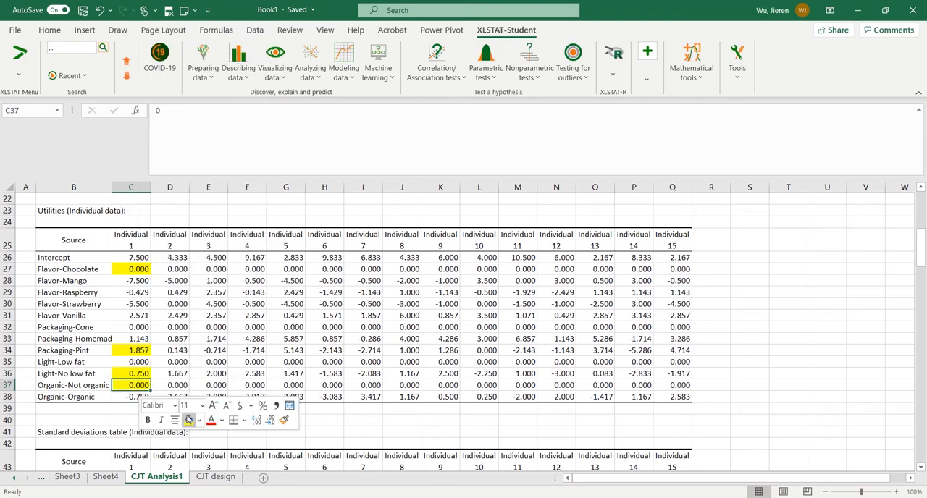
{"action": "left_click", "coordinate": [208, 350]}
In the utilities descriptive statistics, highlight the mean values of Flavor-Chocolate and Packaging-Homemade waffle in yellow
{"action": "scroll", "coordinate": [209, 355], "scroll_direction": "down", "scroll_amount": 3}
{"action": "scroll", "coordinate": [206, 356], "scroll_direction": "down", "scroll_amount": 3}
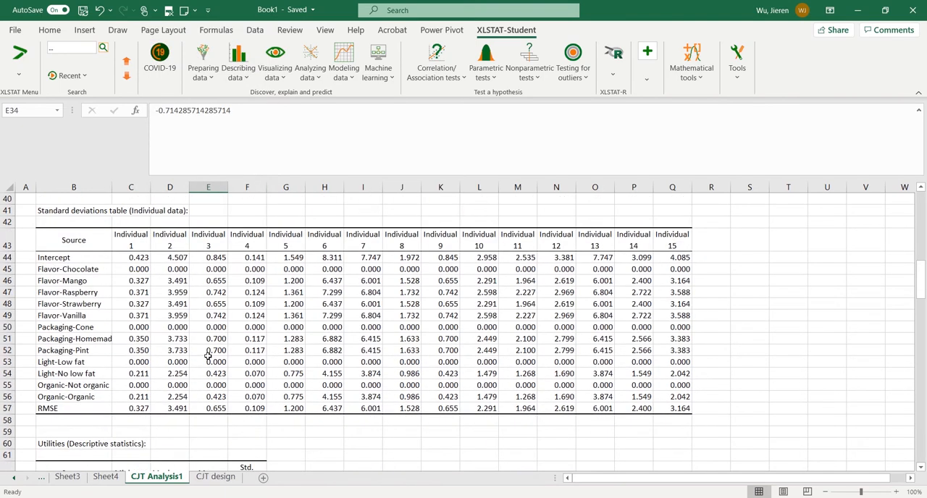
{"action": "scroll", "coordinate": [208, 356], "scroll_direction": "down", "scroll_amount": 5}
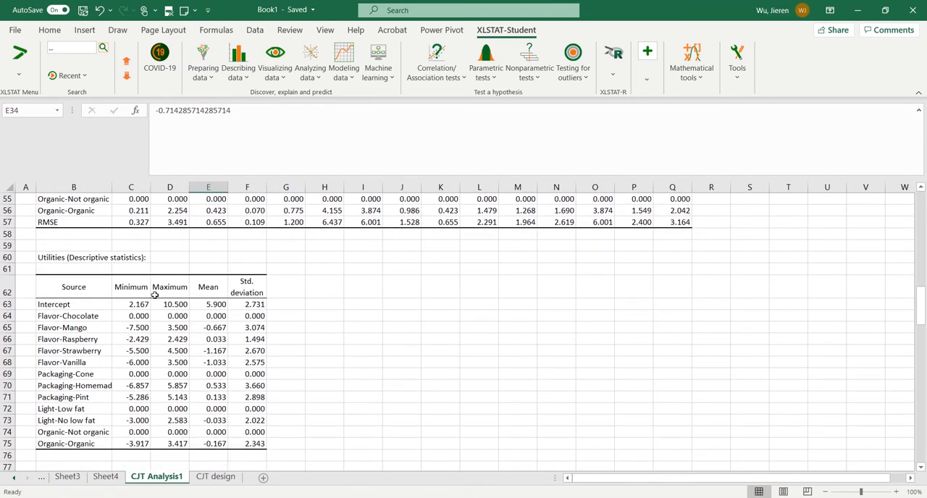
{"action": "scroll", "coordinate": [154, 295], "scroll_direction": "down", "scroll_amount": 1}
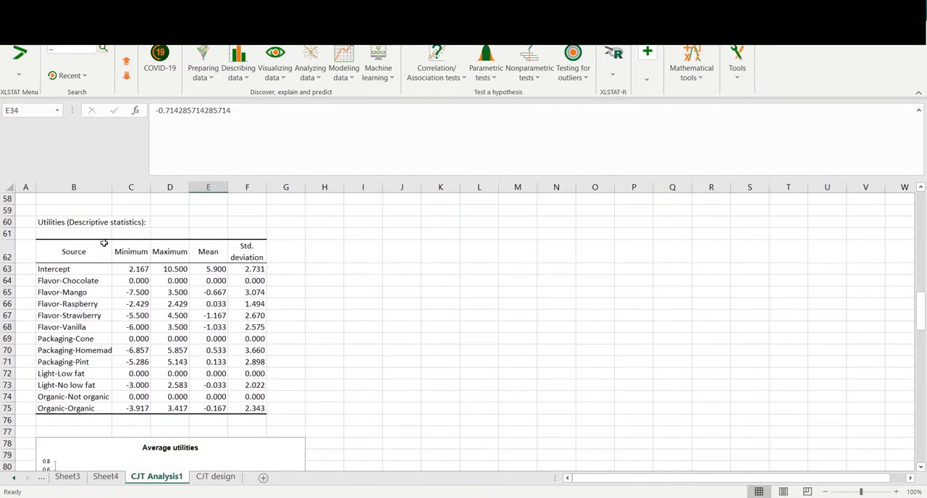
{"action": "left_click", "coordinate": [216, 283]}
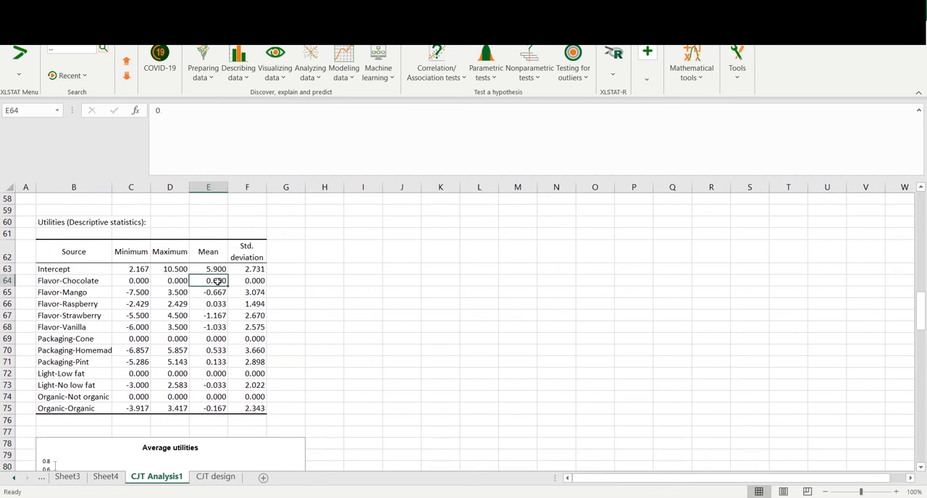
{"action": "right_click", "coordinate": [216, 283]}
{"action": "left_click", "coordinate": [267, 131]}
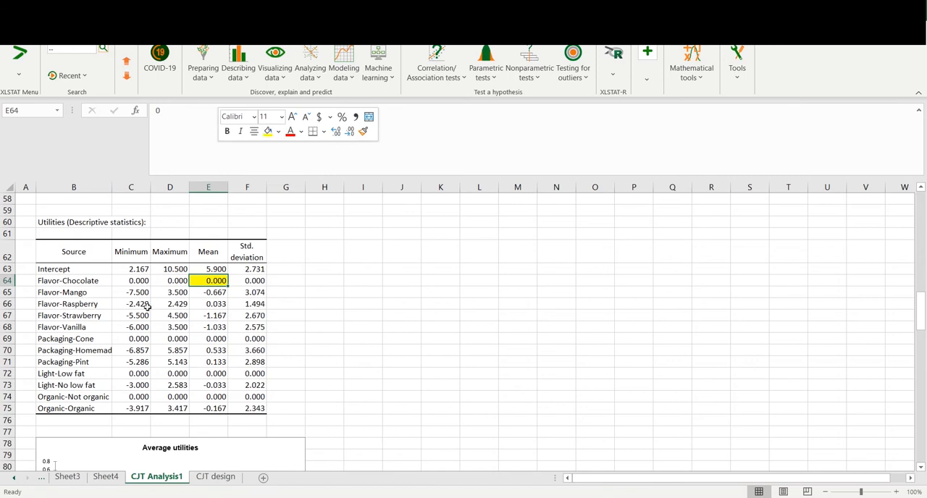
{"action": "right_click", "coordinate": [217, 353]}
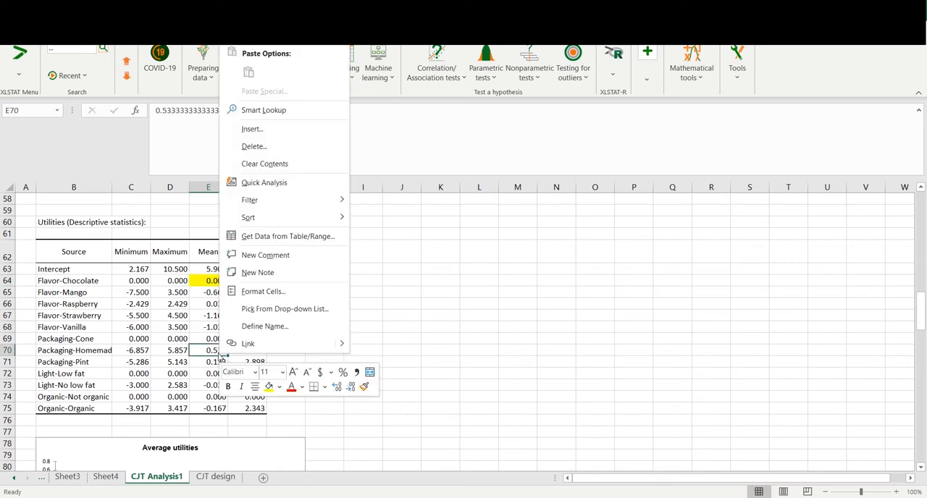
{"action": "left_click", "coordinate": [268, 386]}
Highlight the mean utilities of Light-Low fat and Organic-Not organic in yellow, and widen column B further
{"action": "left_click", "coordinate": [188, 375]}
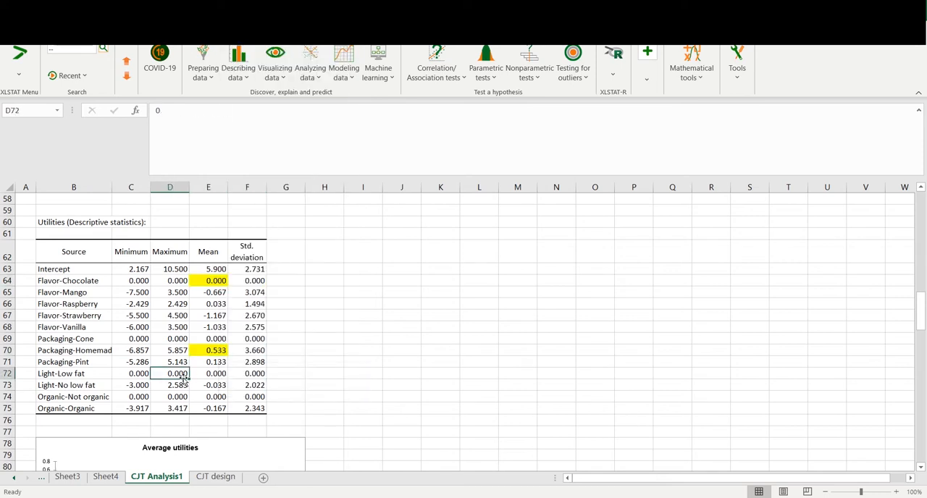
{"action": "scroll", "coordinate": [208, 360], "scroll_direction": "down", "scroll_amount": 1}
{"action": "left_click", "coordinate": [217, 341]}
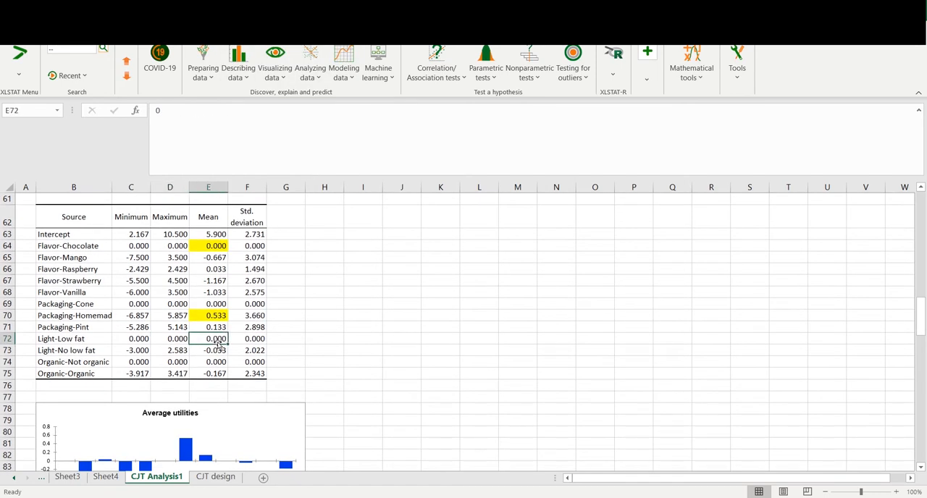
{"action": "right_click", "coordinate": [217, 344]}
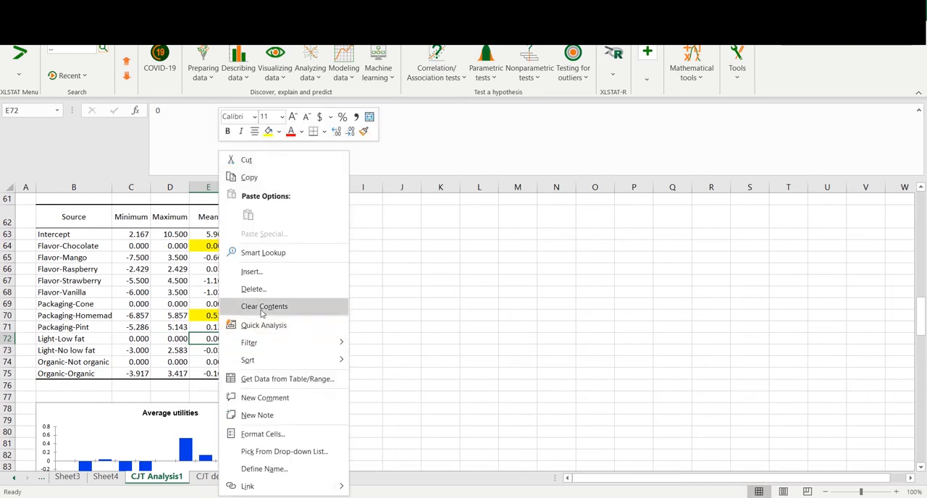
{"action": "key", "text": "Escape"}
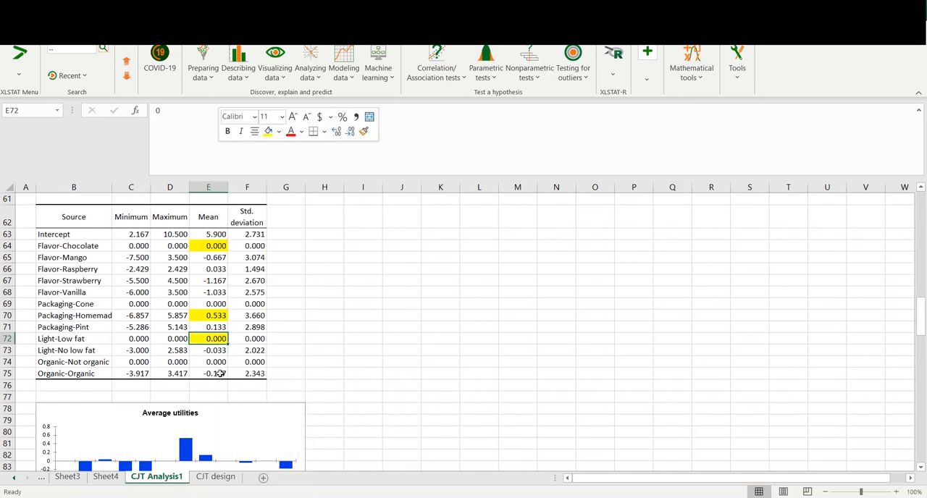
{"action": "left_click", "coordinate": [219, 362]}
{"action": "right_click", "coordinate": [223, 366]}
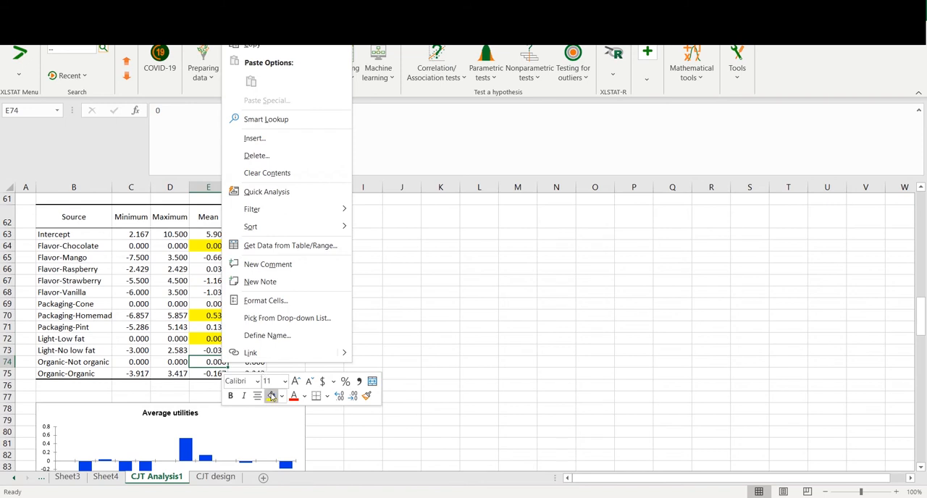
{"action": "left_click", "coordinate": [271, 395]}
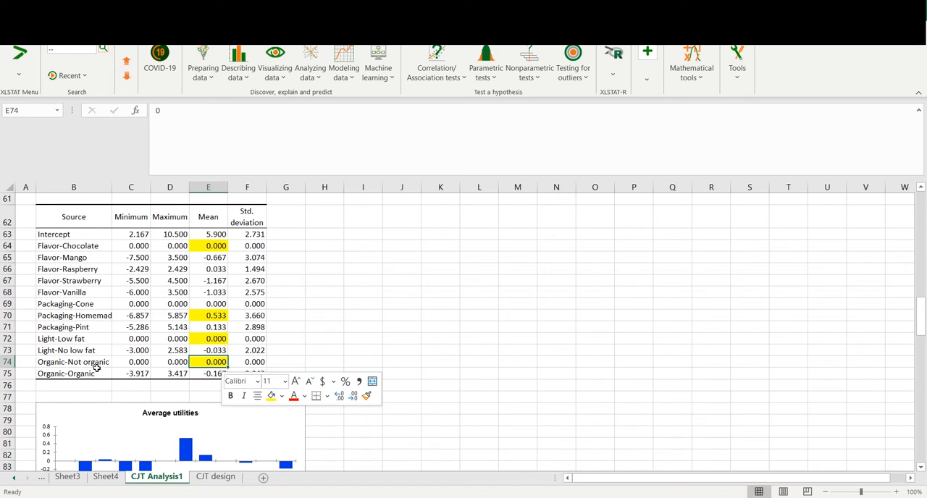
{"action": "left_click_drag", "start_coordinate": [114, 189], "coordinate": [133, 189]}
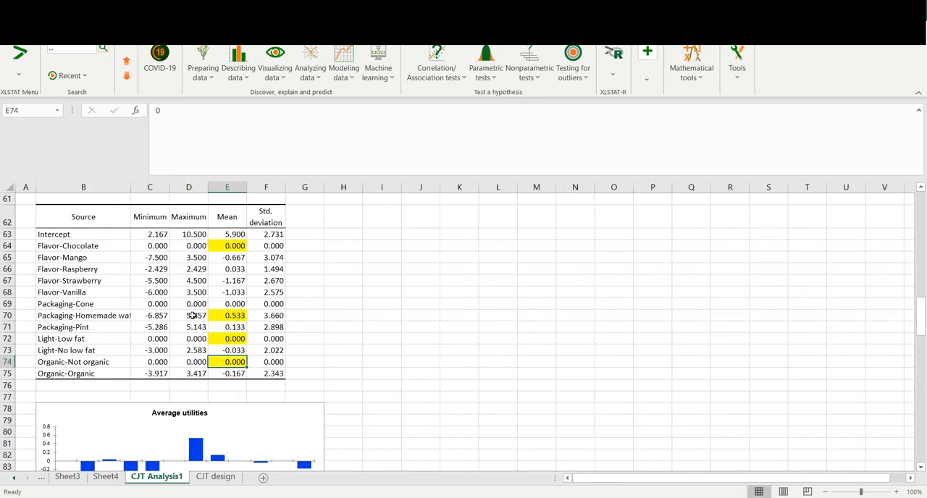
Examine the Average utilities chart and Individual 1's Flavor and Packaging values in the individual importances table
{"action": "scroll", "coordinate": [195, 285], "scroll_direction": "down", "scroll_amount": 4}
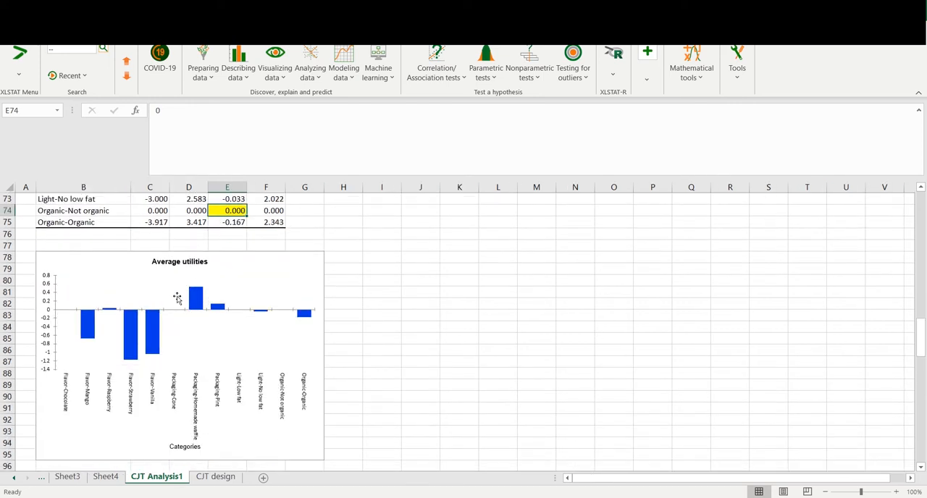
{"action": "scroll", "coordinate": [161, 318], "scroll_direction": "down", "scroll_amount": 1}
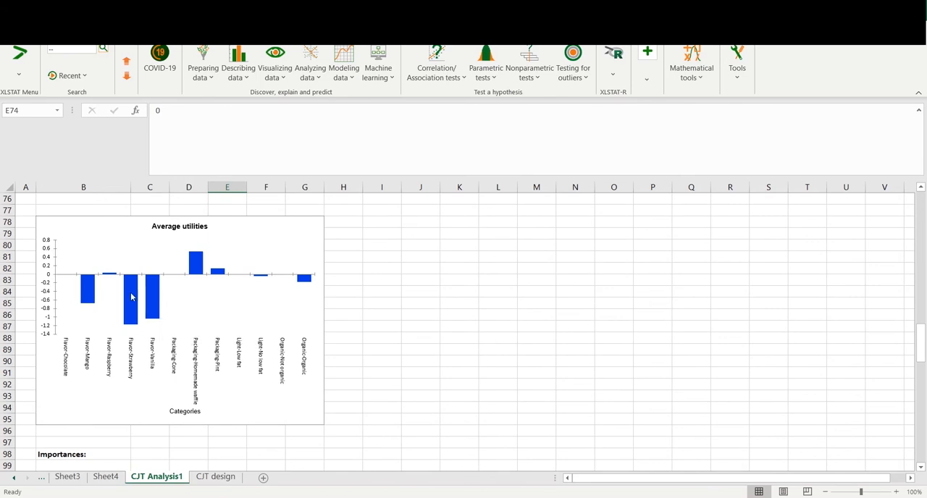
{"action": "scroll", "coordinate": [181, 303], "scroll_direction": "up", "scroll_amount": 2}
{"action": "scroll", "coordinate": [181, 304], "scroll_direction": "down", "scroll_amount": 7}
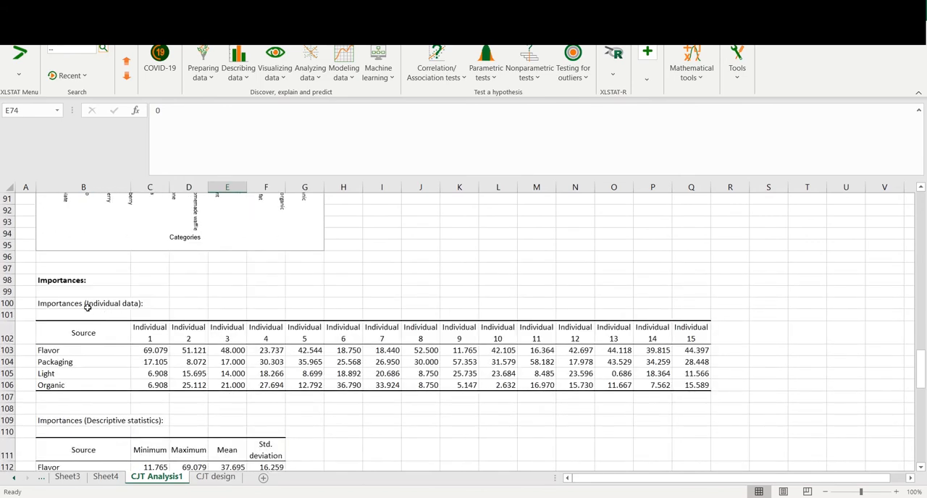
{"action": "scroll", "coordinate": [152, 313], "scroll_direction": "down", "scroll_amount": 1}
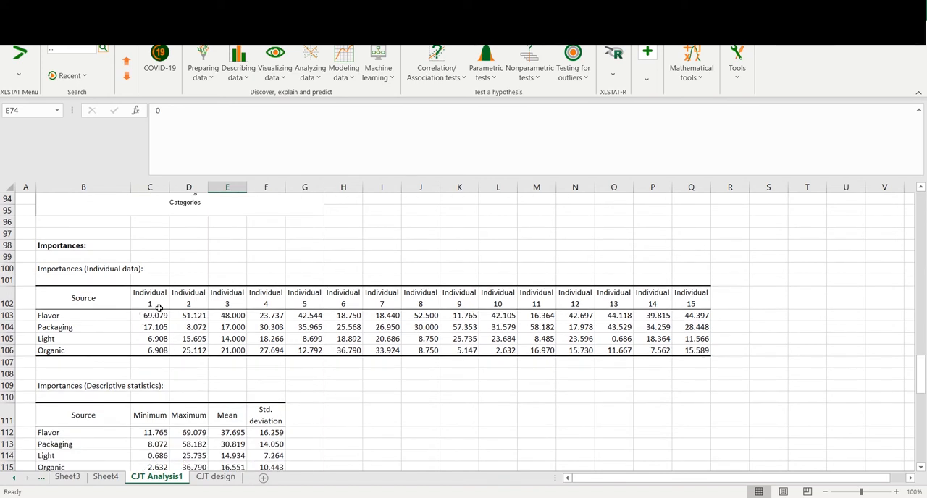
{"action": "left_click", "coordinate": [159, 307]}
{"action": "left_click", "coordinate": [158, 317]}
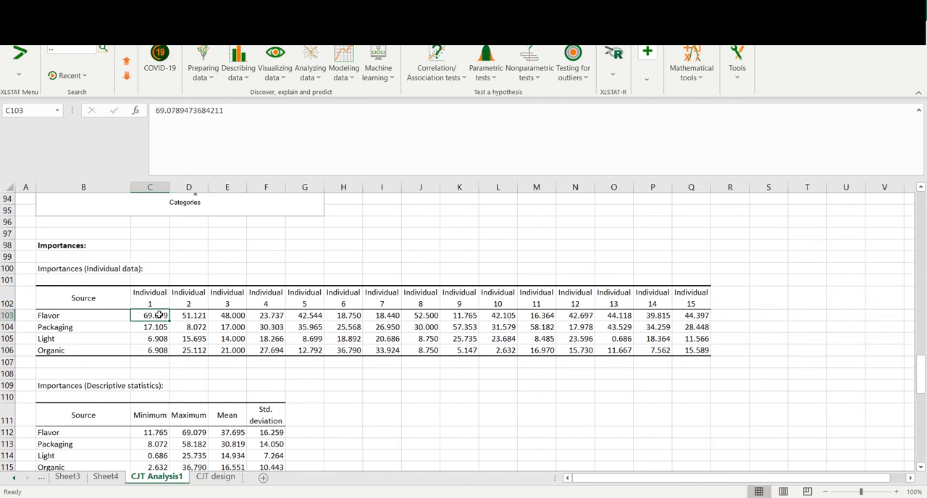
{"action": "left_click", "coordinate": [83, 327]}
{"action": "left_click", "coordinate": [155, 328]}
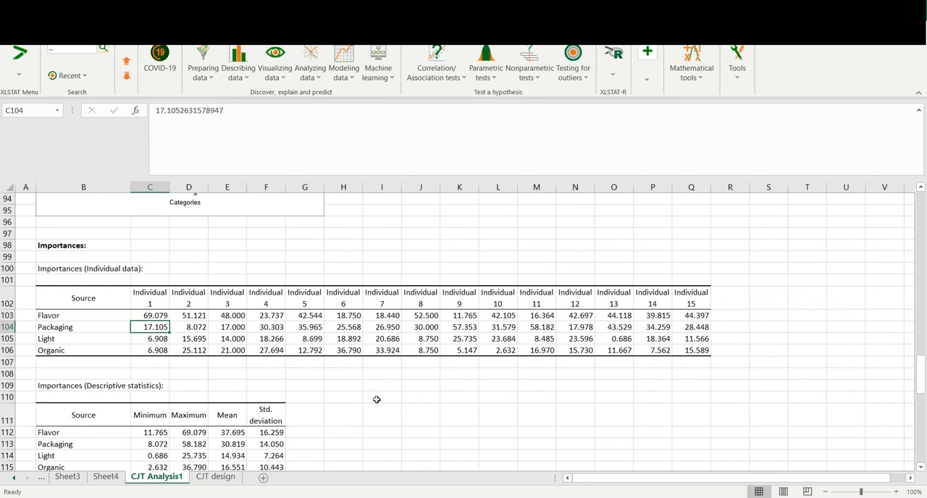
In the importances descriptive statistics, highlight the mean importances of Flavor and Packaging in yellow
{"action": "scroll", "coordinate": [381, 399], "scroll_direction": "down", "scroll_amount": 2}
{"action": "scroll", "coordinate": [369, 399], "scroll_direction": "down", "scroll_amount": 2}
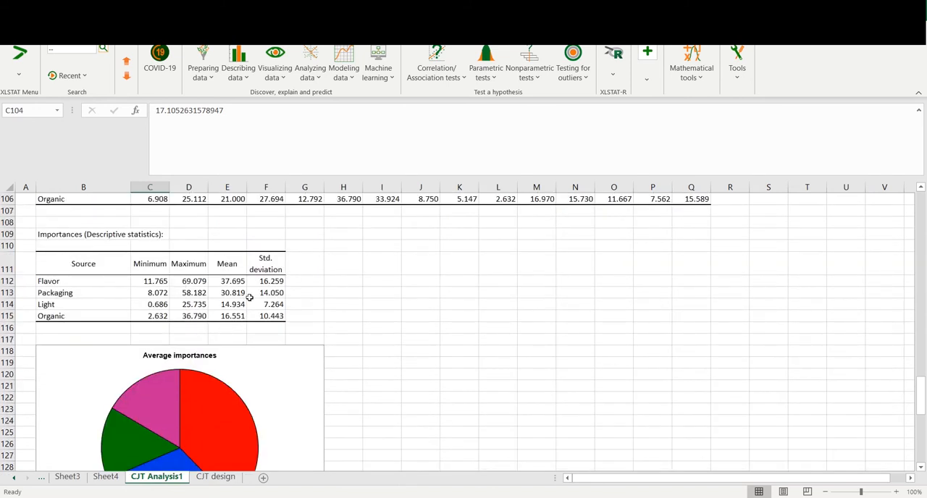
{"action": "left_click", "coordinate": [227, 282]}
{"action": "right_click", "coordinate": [227, 282]}
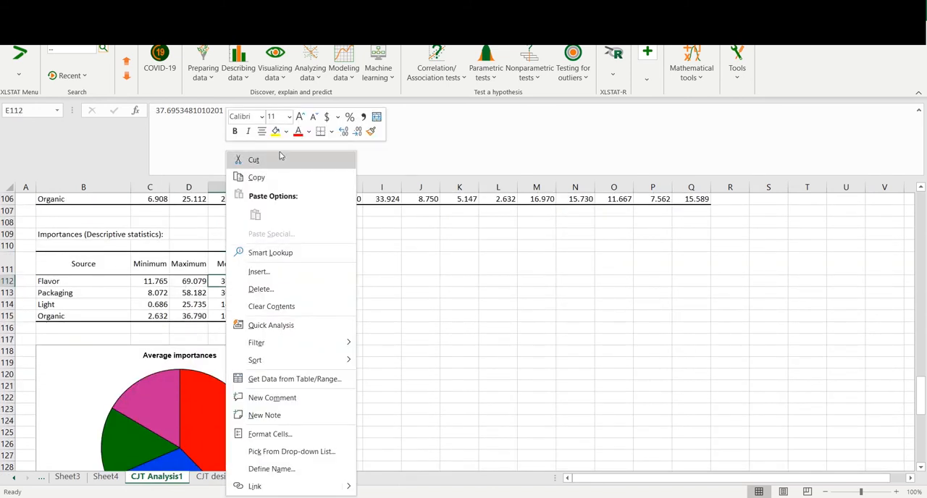
{"action": "key", "text": "Escape"}
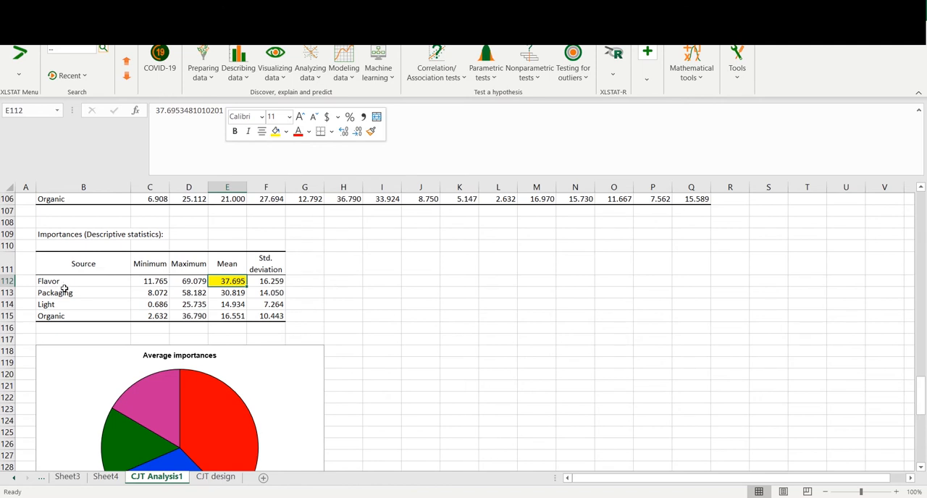
{"action": "right_click", "coordinate": [227, 294]}
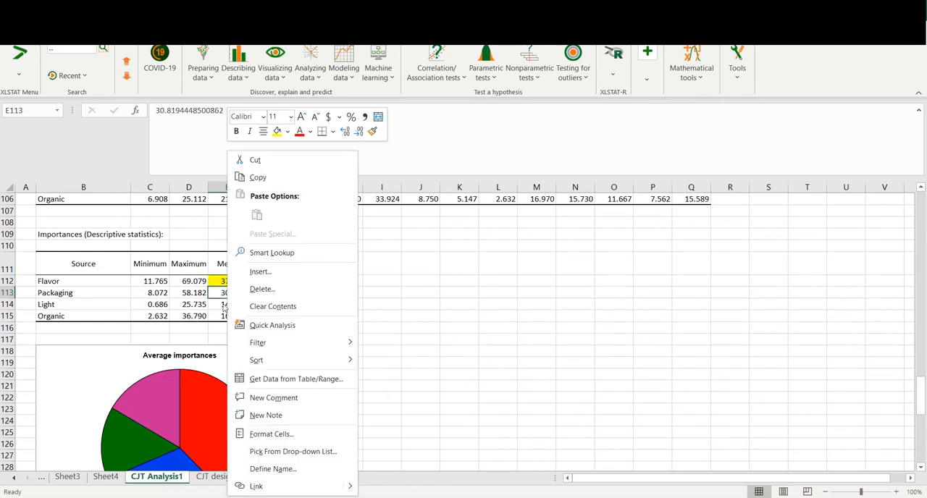
{"action": "left_click", "coordinate": [268, 174]}
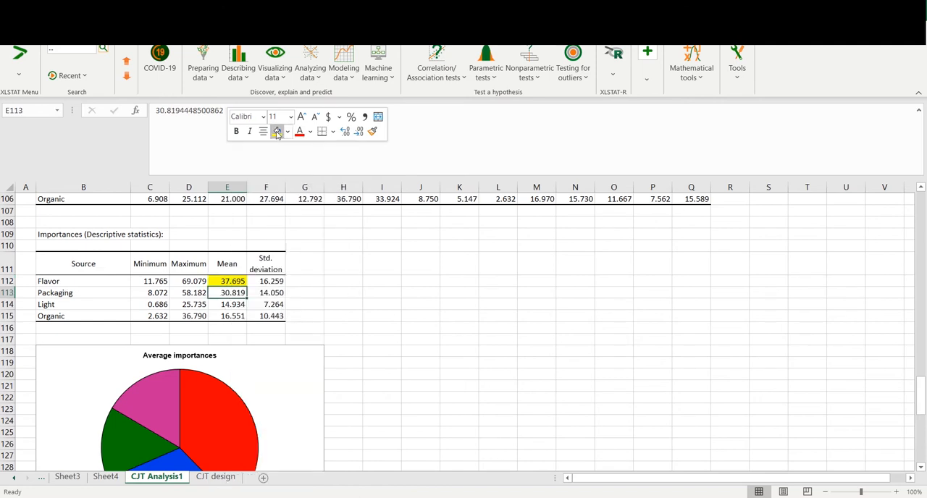
Review the remaining conjoint report, from the goodness-of-fit statistics back up to the individual utilities and the variable information table
{"action": "right_click", "coordinate": [234, 307]}
{"action": "left_click", "coordinate": [290, 172]}
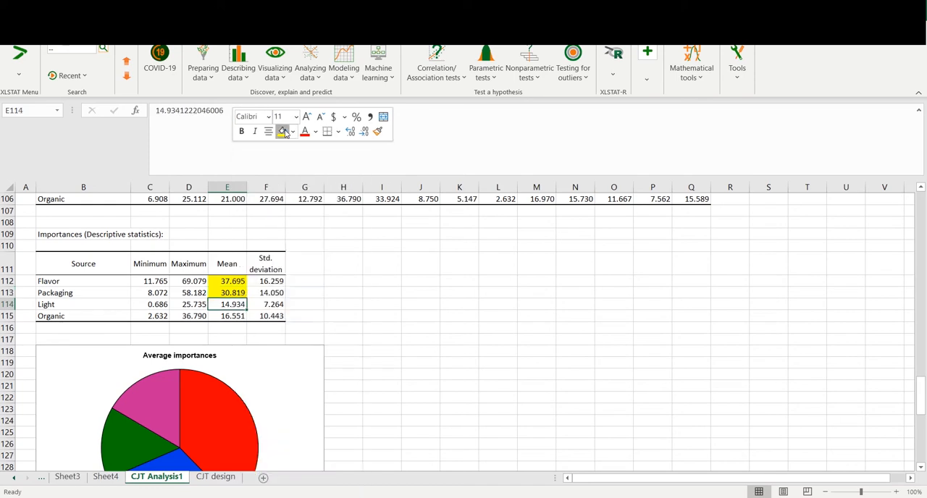
{"action": "scroll", "coordinate": [324, 342], "scroll_direction": "down", "scroll_amount": 13}
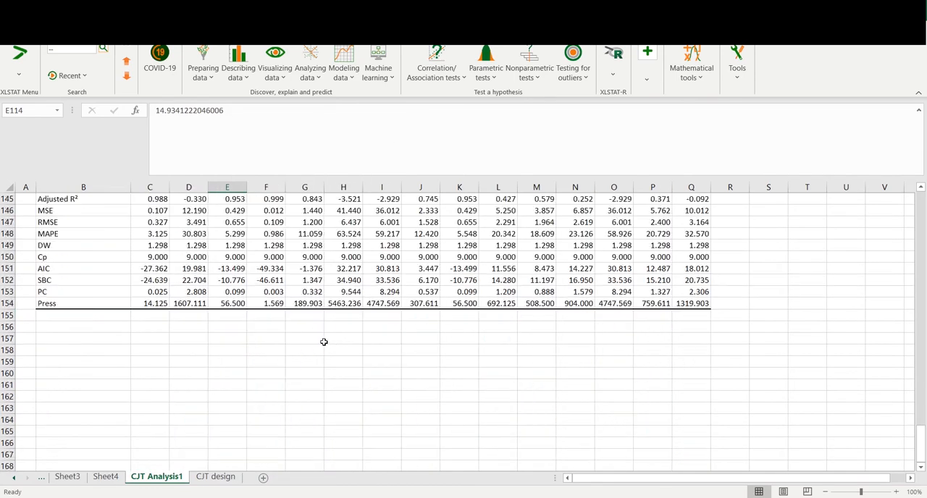
{"action": "scroll", "coordinate": [324, 342], "scroll_direction": "up", "scroll_amount": 20}
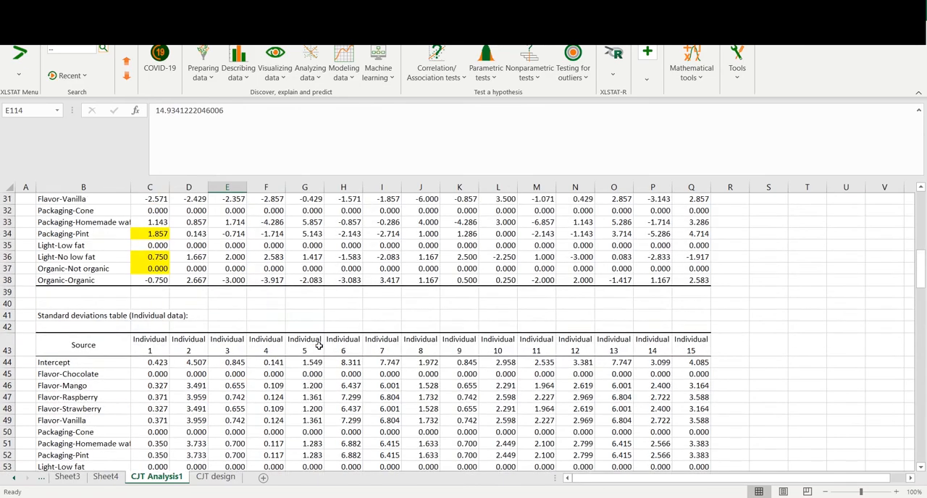
{"action": "scroll", "coordinate": [318, 346], "scroll_direction": "up", "scroll_amount": 10}
{"action": "scroll", "coordinate": [319, 349], "scroll_direction": "down", "scroll_amount": 4}
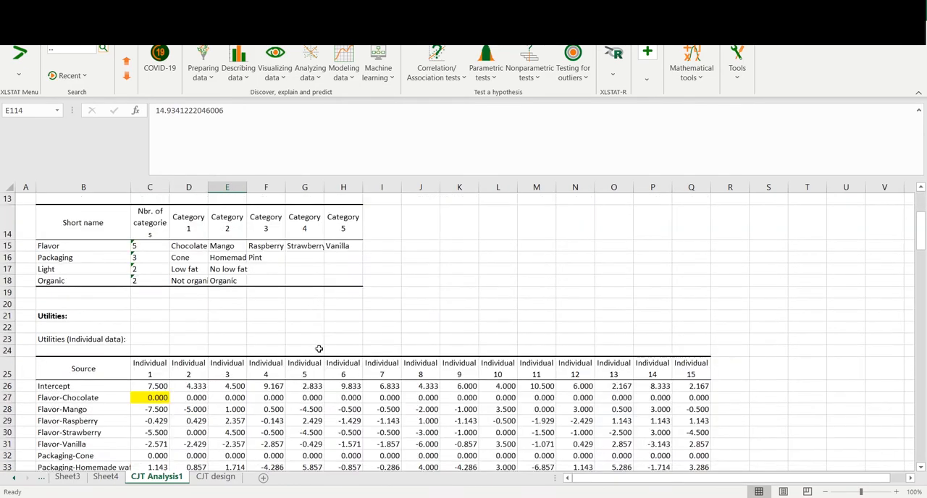
{"action": "scroll", "coordinate": [319, 349], "scroll_direction": "down", "scroll_amount": 3}
{"action": "scroll", "coordinate": [319, 345], "scroll_direction": "up", "scroll_amount": 3}
{"action": "scroll", "coordinate": [319, 345], "scroll_direction": "up", "scroll_amount": 2}
{"action": "scroll", "coordinate": [623, 240], "scroll_direction": "down", "scroll_amount": 1}
{"action": "scroll", "coordinate": [616, 246], "scroll_direction": "up", "scroll_amount": 1}
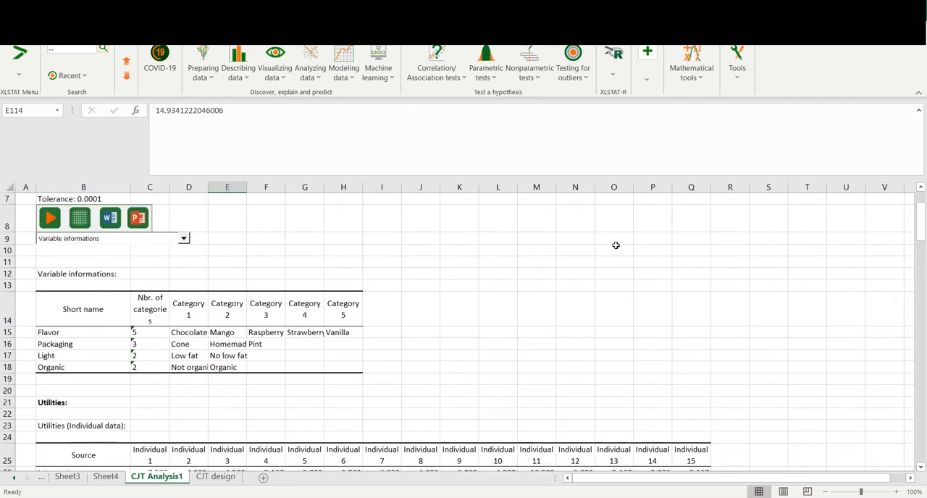
{"action": "scroll", "coordinate": [616, 246], "scroll_direction": "up", "scroll_amount": 2}
Start the Market generator for 3 products, using range B14:H18 of CJT Analysis1 as the variable information
{"action": "left_click", "coordinate": [647, 78]}
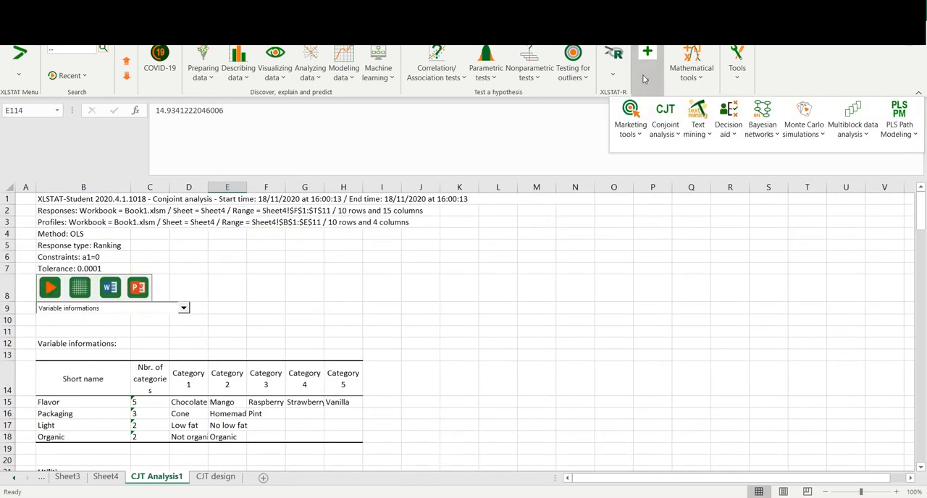
{"action": "left_click", "coordinate": [665, 116]}
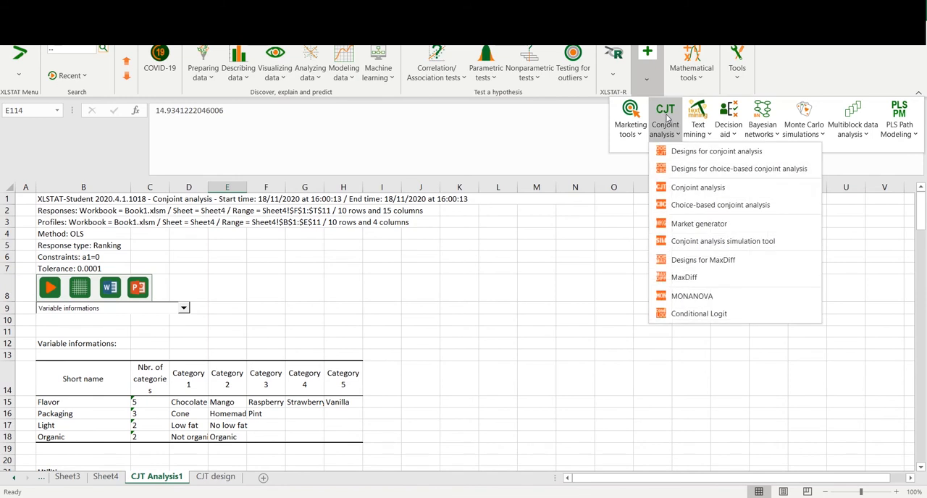
{"action": "left_click", "coordinate": [713, 226]}
{"action": "left_click_drag", "start_coordinate": [427, 190], "coordinate": [481, 189]}
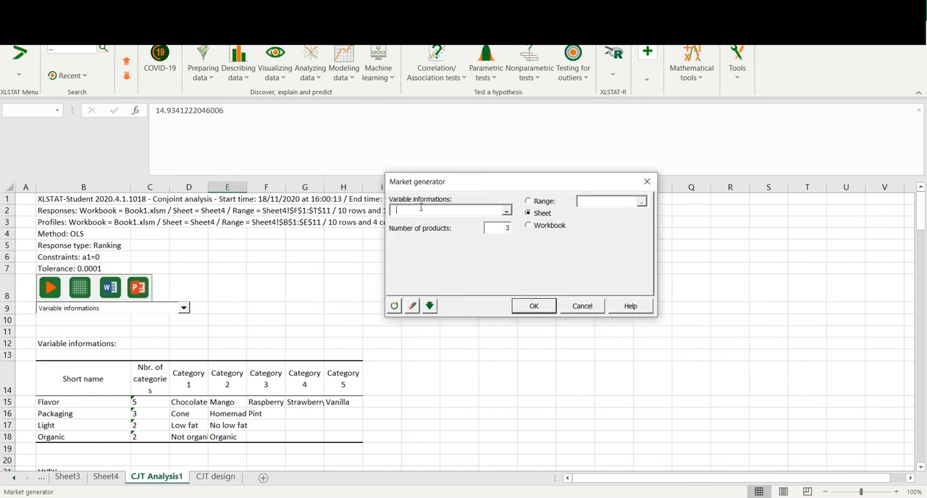
{"action": "double_click", "coordinate": [497, 230]}
{"action": "left_click_drag", "start_coordinate": [74, 366], "coordinate": [347, 437]}
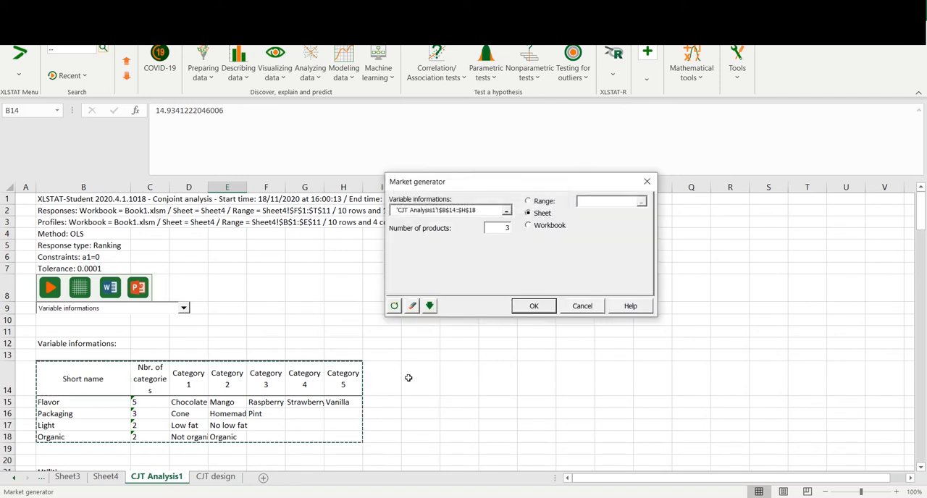
{"action": "left_click", "coordinate": [536, 307]}
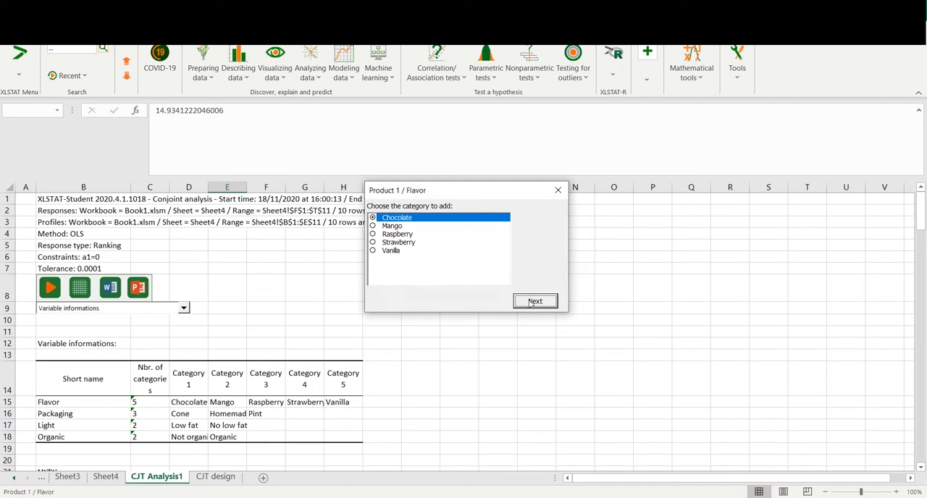
Define Product 1 of the simulated market as Chocolate, Pint, Low fat and Not organic
{"action": "left_click", "coordinate": [404, 227]}
{"action": "left_click", "coordinate": [403, 243]}
{"action": "left_click", "coordinate": [403, 250]}
{"action": "left_click", "coordinate": [405, 218]}
{"action": "left_click", "coordinate": [534, 302]}
{"action": "left_click", "coordinate": [407, 235]}
{"action": "left_click", "coordinate": [532, 301]}
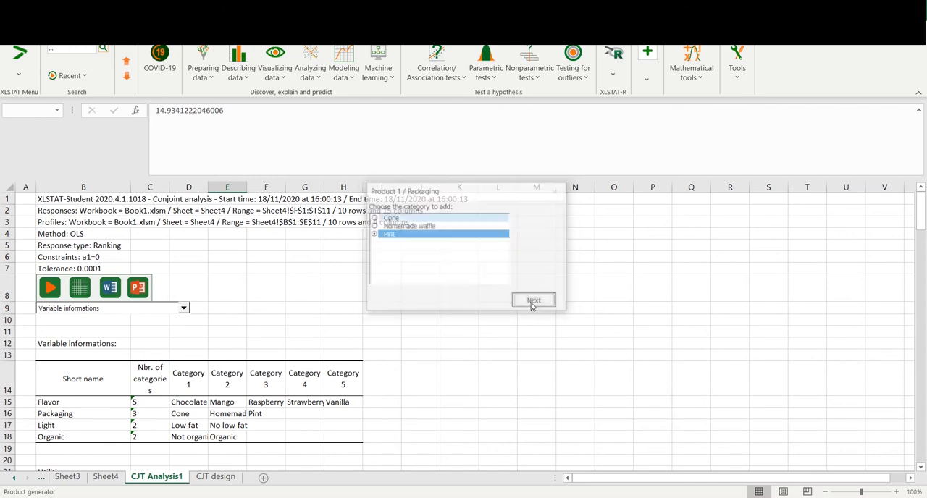
{"action": "left_click", "coordinate": [534, 301]}
{"action": "left_click", "coordinate": [534, 302]}
Define Product 2 of the simulated market as Raspberry, Pint, Low fat and Not organic
{"action": "left_click", "coordinate": [409, 235]}
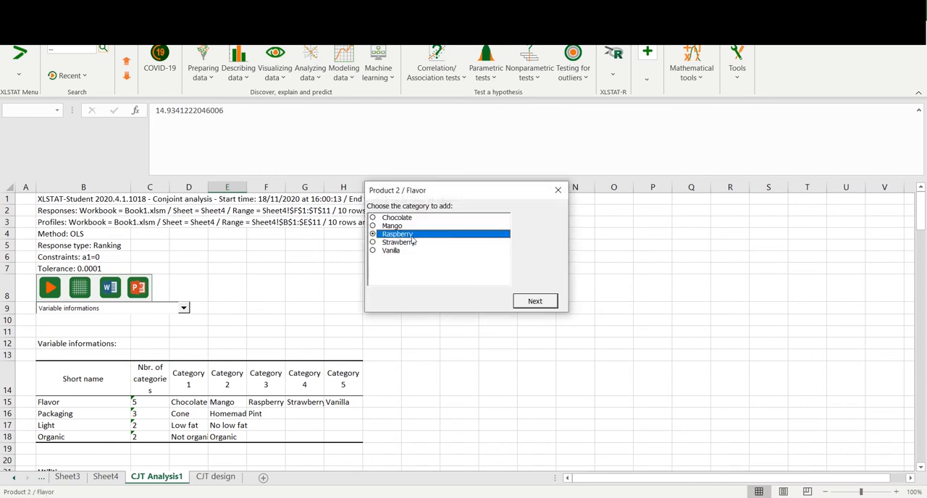
{"action": "left_click", "coordinate": [534, 301]}
{"action": "left_click", "coordinate": [429, 234]}
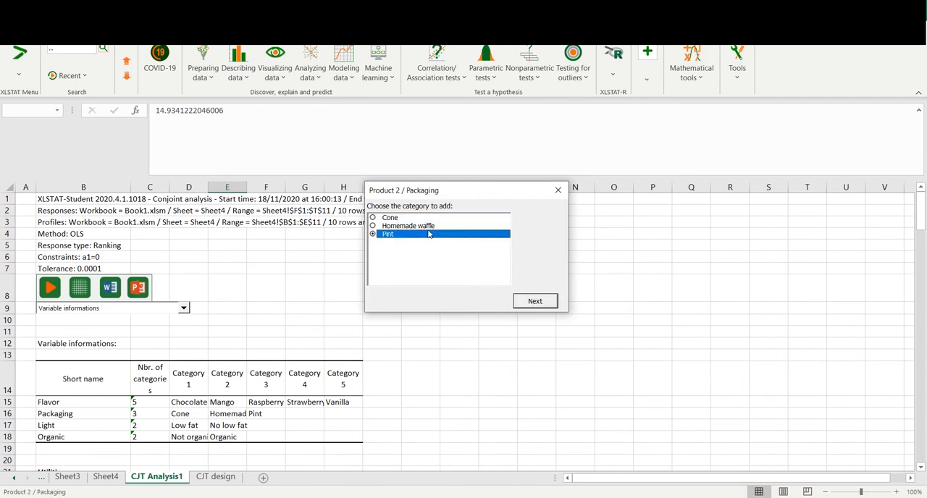
{"action": "left_click", "coordinate": [526, 299]}
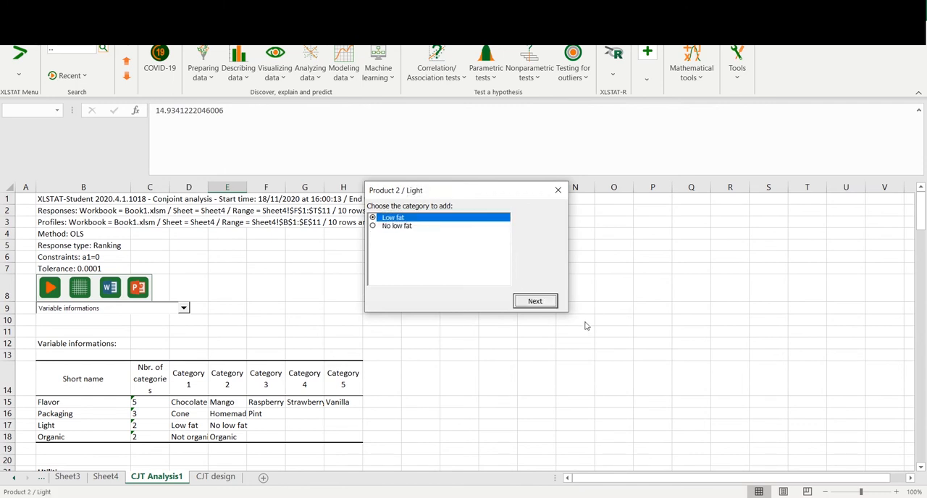
{"action": "left_click", "coordinate": [538, 303]}
{"action": "left_click", "coordinate": [526, 305]}
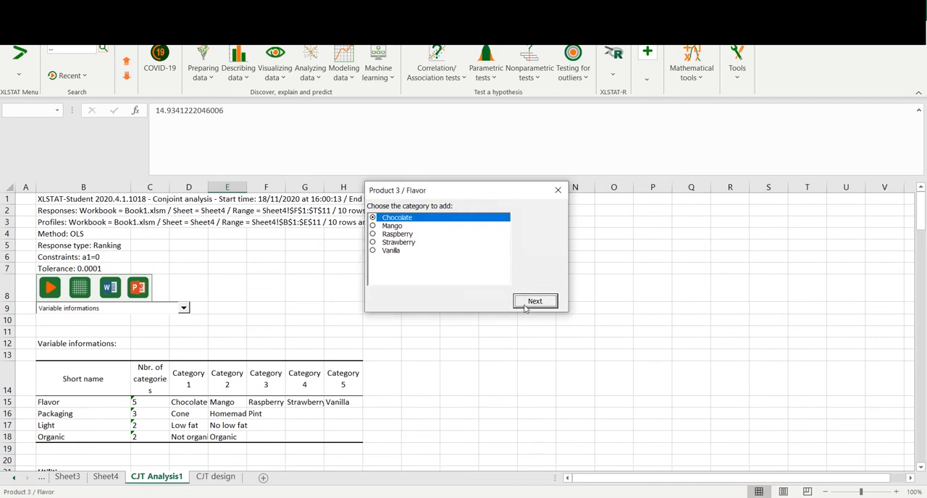
Define Product 3 as Mango, Cone, Low fat and Not organic, and generate the simulated market sheet
{"action": "left_click", "coordinate": [419, 226]}
{"action": "left_click", "coordinate": [534, 300]}
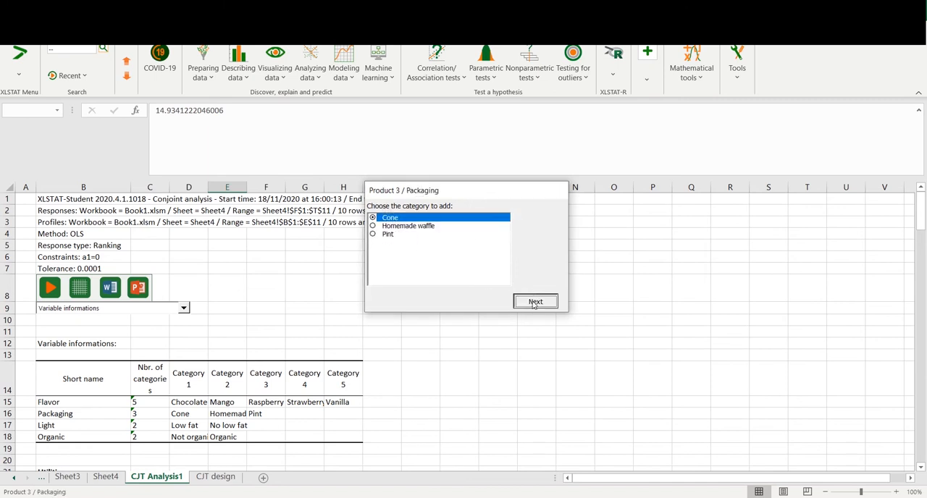
{"action": "left_click", "coordinate": [533, 303]}
{"action": "left_click", "coordinate": [536, 303]}
{"action": "left_click", "coordinate": [535, 305]}
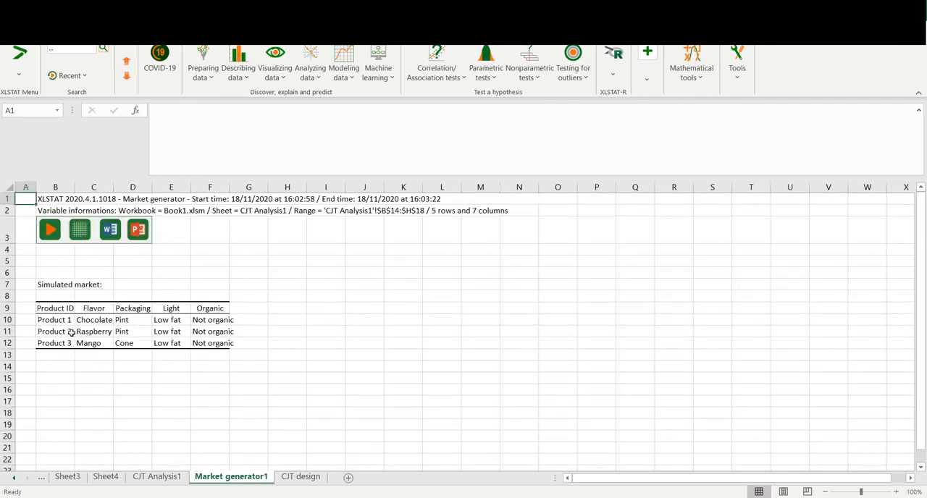
Start the Conjoint analysis simulation tool and set its utilities table to the individual utilities, C25:Q38 on CJT Analysis1
{"action": "left_click", "coordinate": [647, 78]}
{"action": "left_click", "coordinate": [655, 126]}
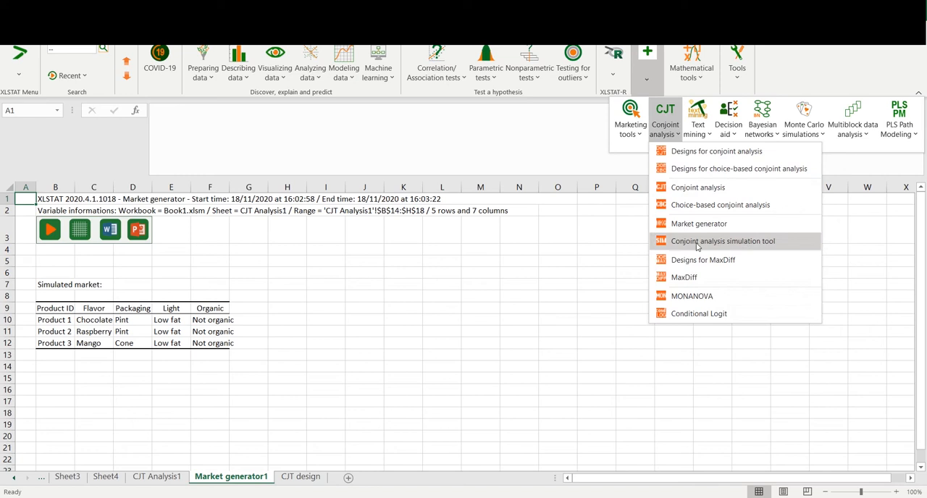
{"action": "left_click", "coordinate": [719, 243]}
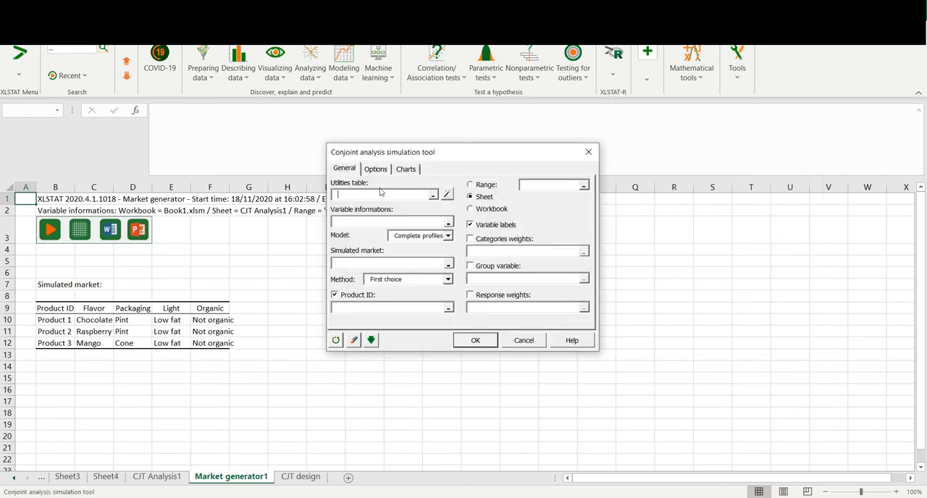
{"action": "left_click", "coordinate": [170, 477]}
{"action": "scroll", "coordinate": [166, 407], "scroll_direction": "down", "scroll_amount": 3}
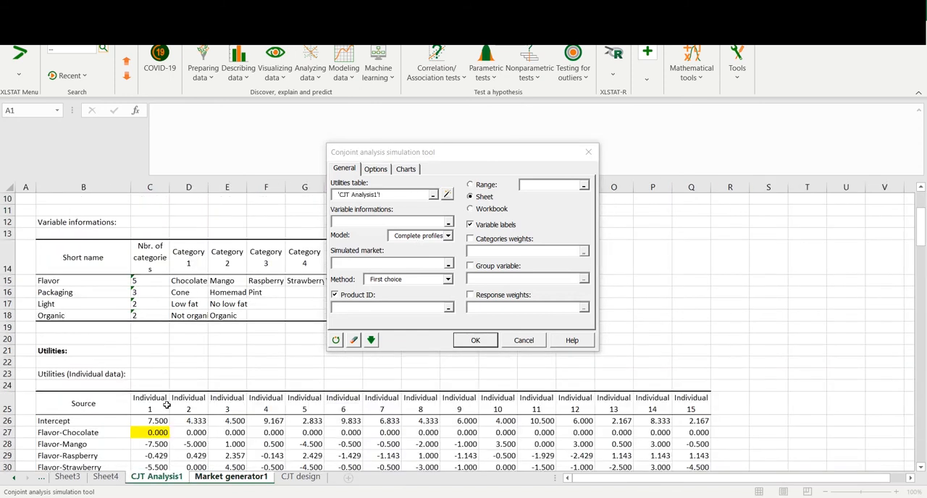
{"action": "scroll", "coordinate": [167, 406], "scroll_direction": "down", "scroll_amount": 1}
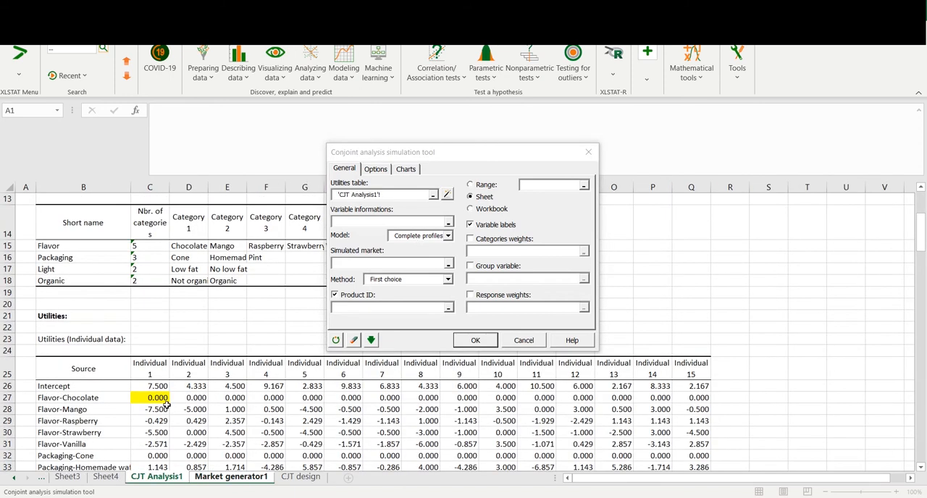
{"action": "left_click", "coordinate": [433, 194]}
{"action": "key", "text": "shift+Home"}
{"action": "key", "text": "BackSpace"}
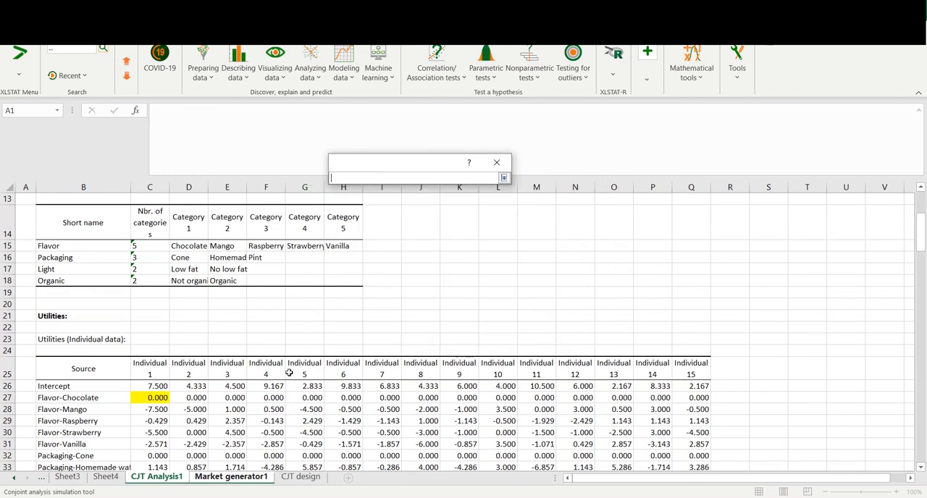
{"action": "scroll", "coordinate": [177, 378], "scroll_direction": "down", "scroll_amount": 1}
{"action": "scroll", "coordinate": [155, 315], "scroll_direction": "down", "scroll_amount": 1}
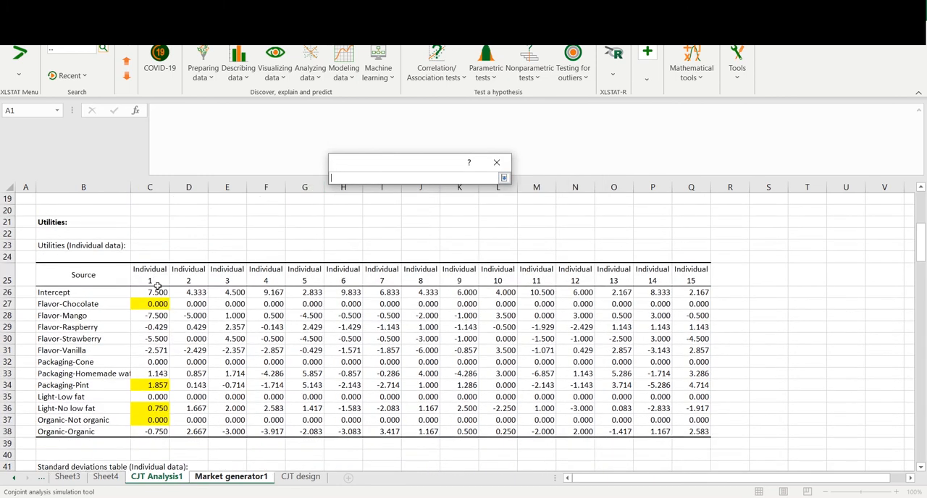
{"action": "left_click", "coordinate": [155, 274]}
{"action": "key", "text": "ctrl+shift+Right"}
{"action": "key", "text": "ctrl+shift+Down"}
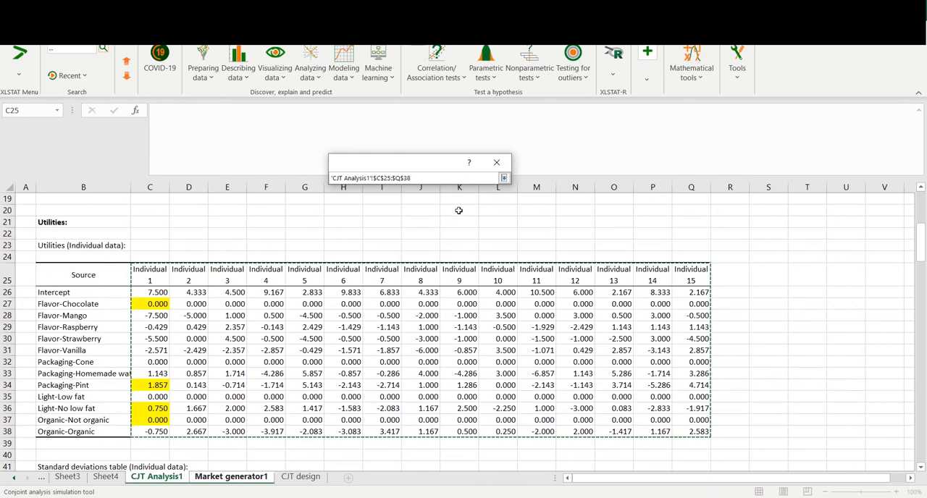
{"action": "left_click", "coordinate": [505, 177]}
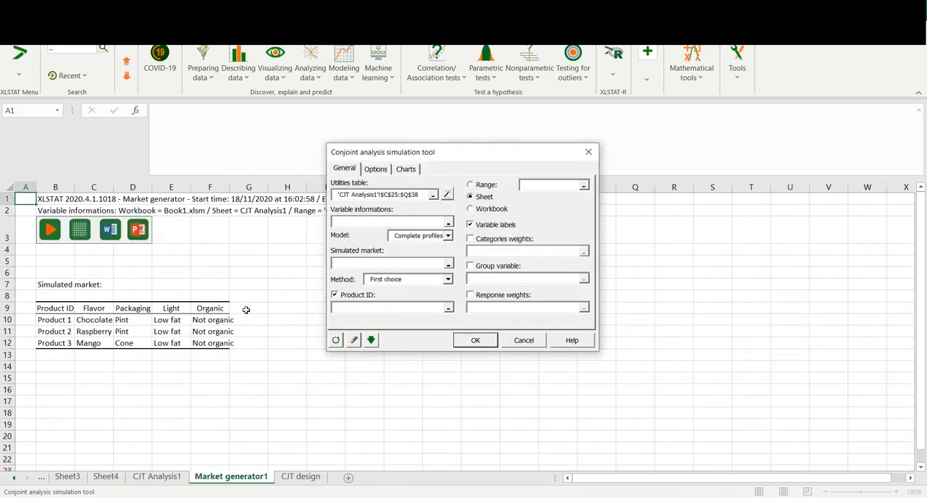
Set the simulation's variable information to the table in B14:H18 of CJT Analysis1
{"action": "left_click", "coordinate": [176, 477]}
{"action": "scroll", "coordinate": [172, 380], "scroll_direction": "up", "scroll_amount": 7}
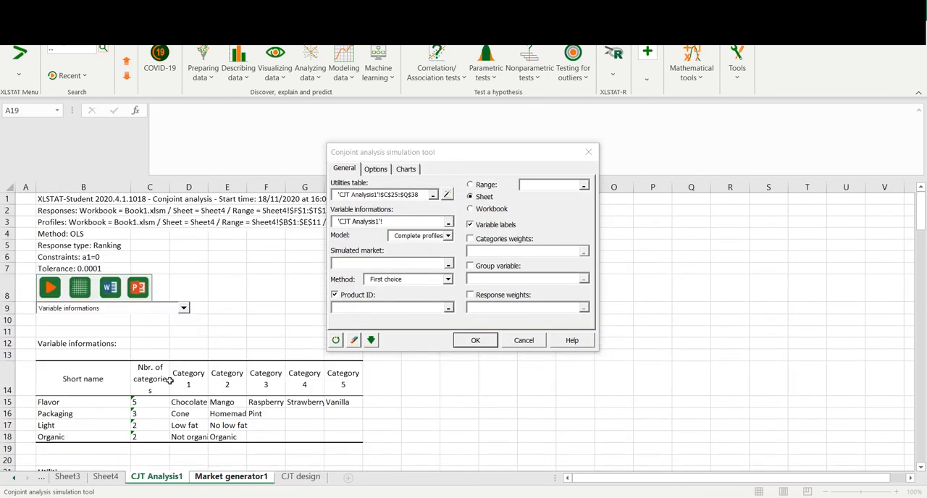
{"action": "left_click_drag", "start_coordinate": [397, 225], "coordinate": [298, 215]}
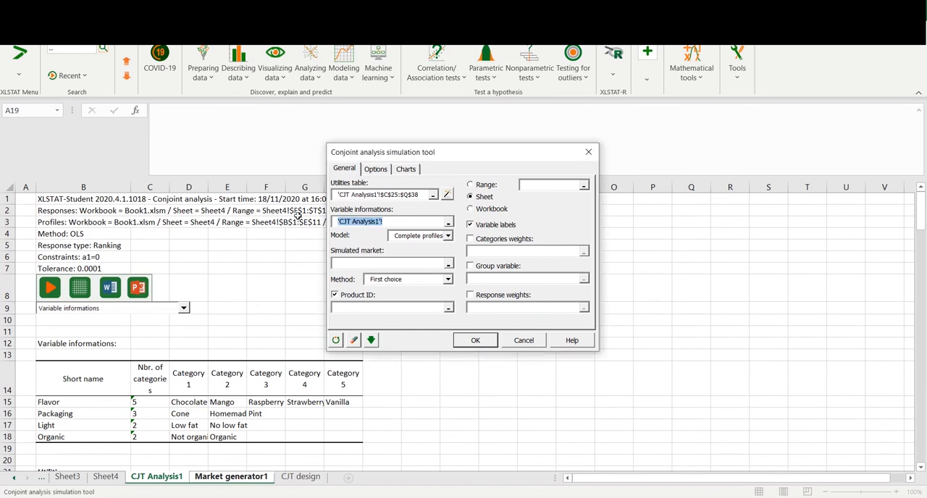
{"action": "left_click", "coordinate": [85, 380]}
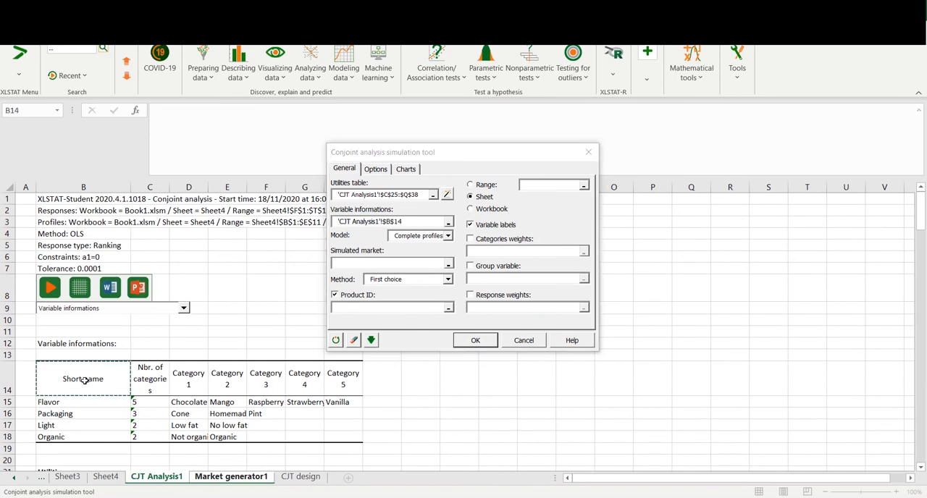
{"action": "left_click_drag", "start_coordinate": [85, 380], "coordinate": [346, 437]}
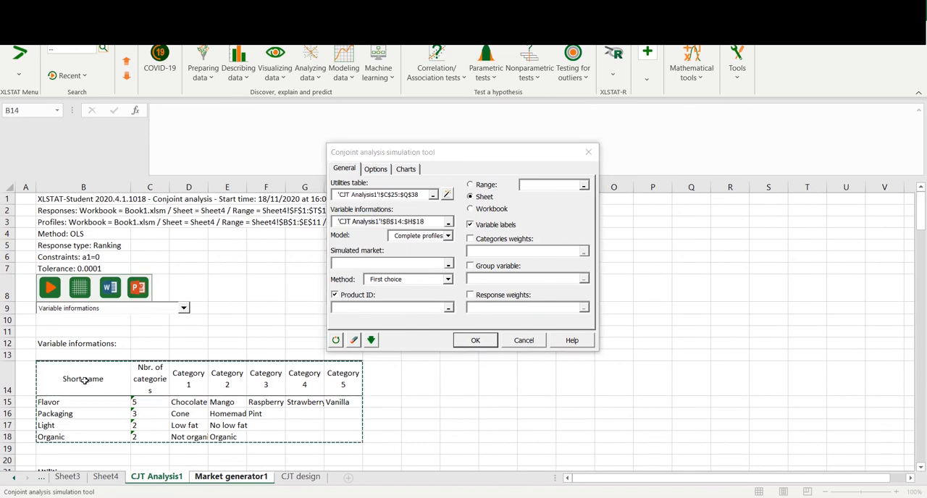
Set the simulated market to C9:F12 and the product IDs to B9:B12 on the Market generator1 sheet
{"action": "left_click", "coordinate": [357, 264]}
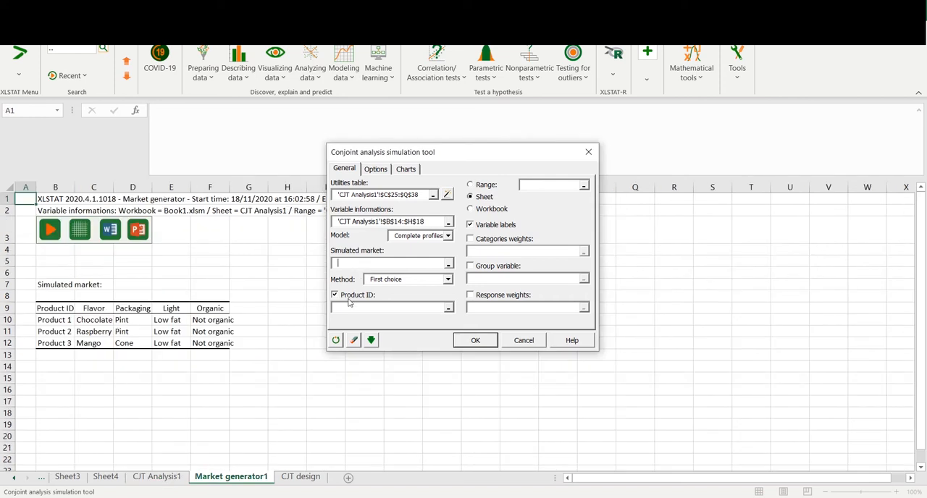
{"action": "left_click", "coordinate": [90, 308]}
{"action": "key", "text": "ctrl+shift+Right"}
{"action": "key", "text": "ctrl+shift+Down"}
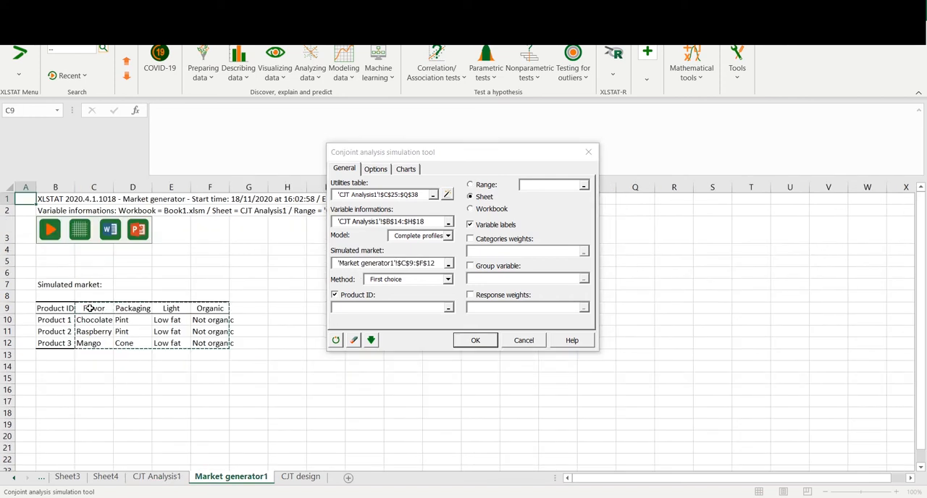
{"action": "left_click_drag", "start_coordinate": [71, 312], "coordinate": [61, 342]}
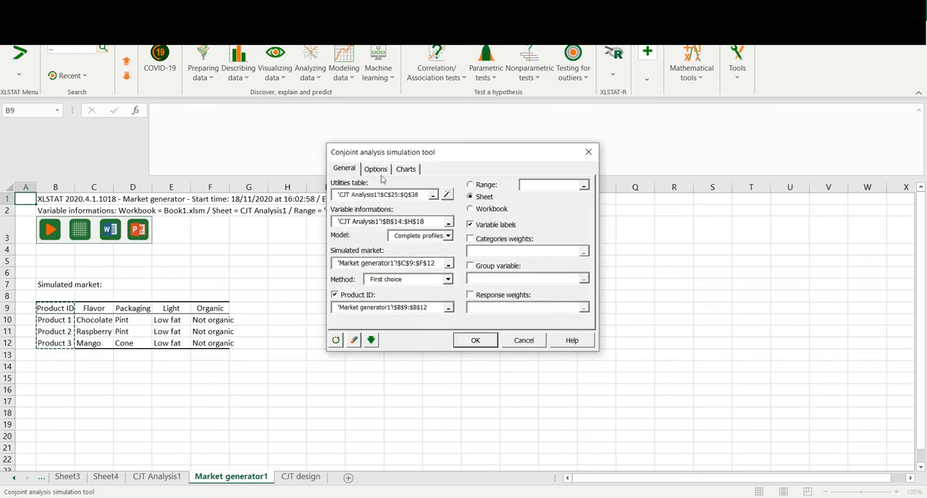
Check the simulation's options and chart settings, and run it with the First choice method on complete profiles
{"action": "left_click", "coordinate": [378, 172]}
{"action": "left_click", "coordinate": [407, 170]}
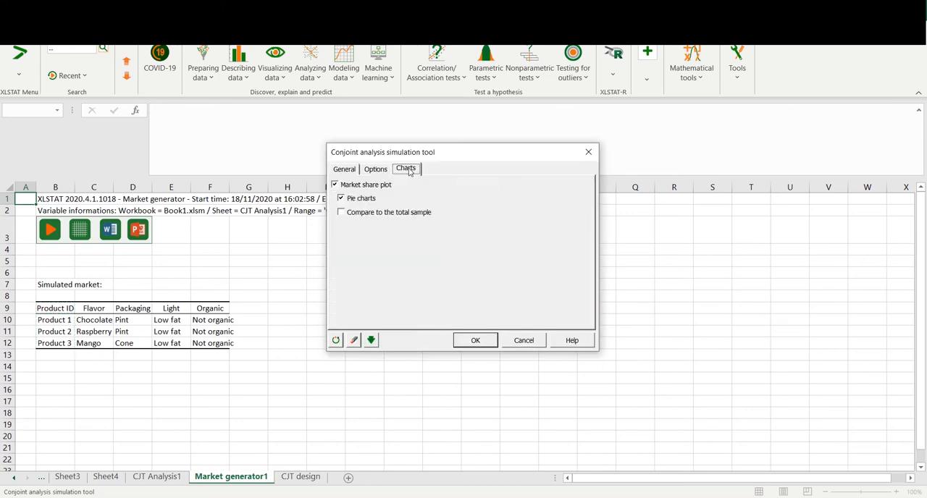
{"action": "left_click", "coordinate": [344, 169]}
{"action": "left_click", "coordinate": [470, 341]}
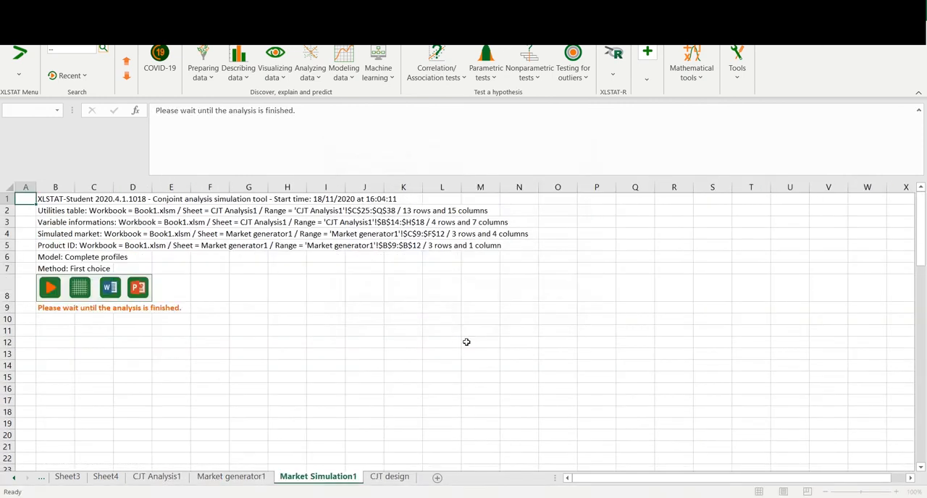
{"action": "scroll", "coordinate": [461, 341], "scroll_direction": "down", "scroll_amount": 4}
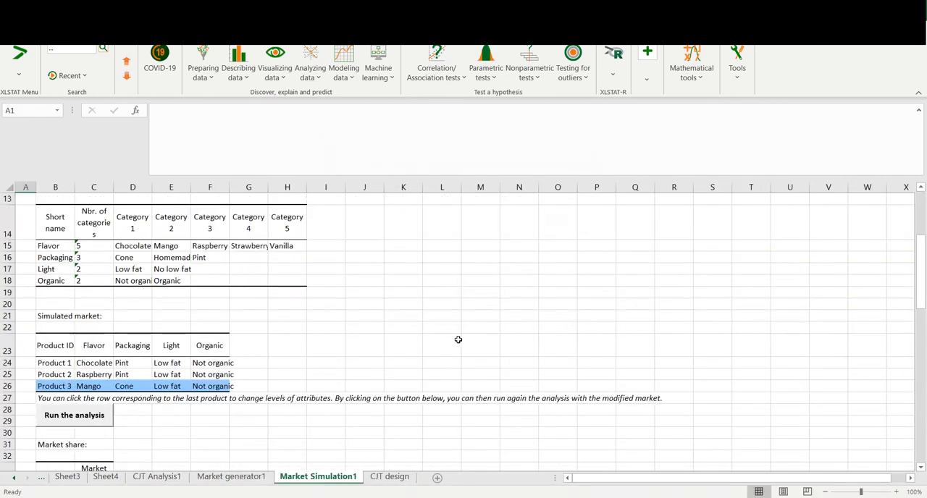
Review the simulated market, the market share table and the market share plot on the Market Simulation1 sheet
{"action": "scroll", "coordinate": [304, 330], "scroll_direction": "down", "scroll_amount": 2}
{"action": "scroll", "coordinate": [305, 330], "scroll_direction": "down", "scroll_amount": 4}
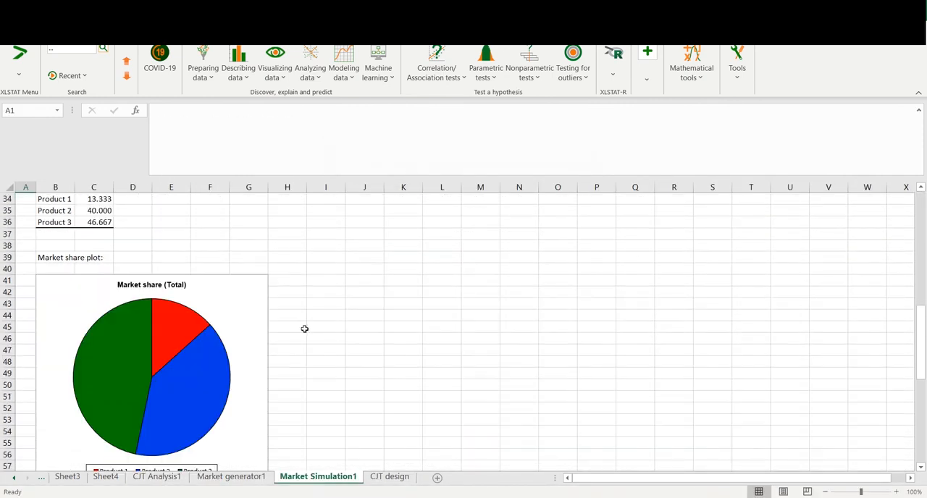
{"action": "scroll", "coordinate": [317, 326], "scroll_direction": "up", "scroll_amount": 5}
{"action": "scroll", "coordinate": [135, 282], "scroll_direction": "up", "scroll_amount": 2}
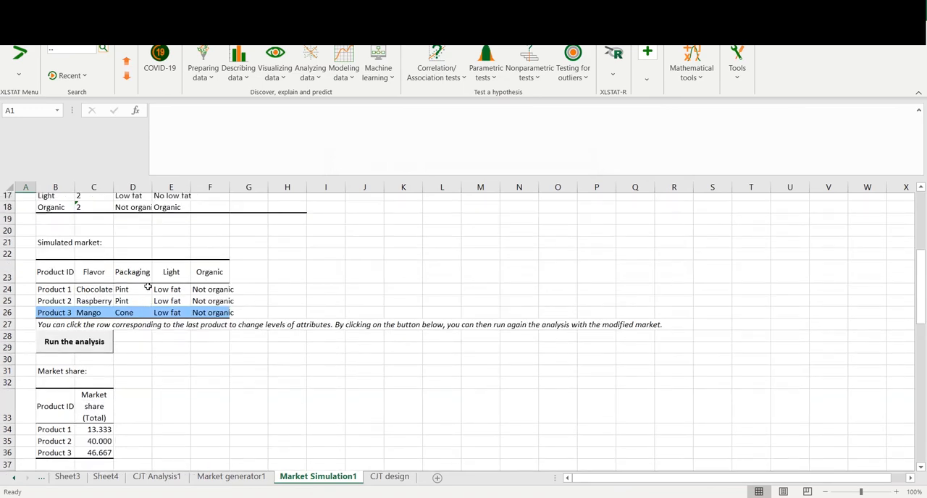
{"action": "scroll", "coordinate": [132, 339], "scroll_direction": "down", "scroll_amount": 1}
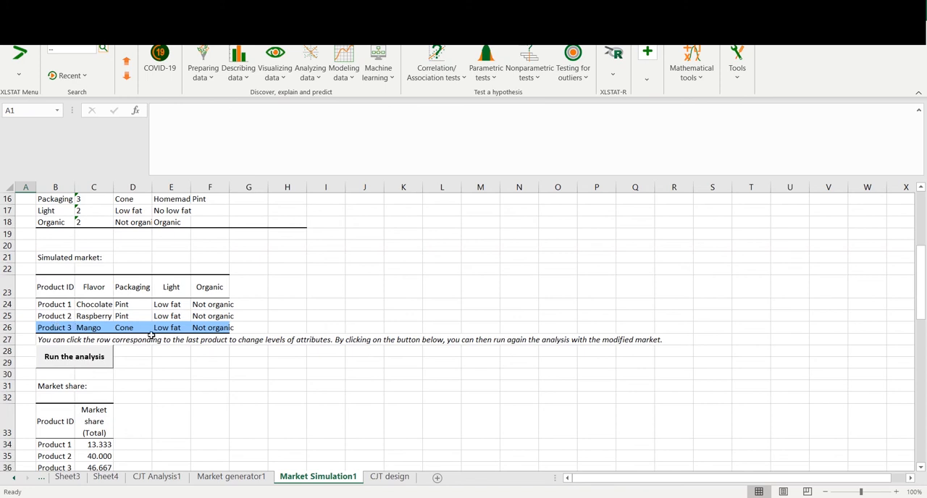
{"action": "scroll", "coordinate": [174, 334], "scroll_direction": "down", "scroll_amount": 6}
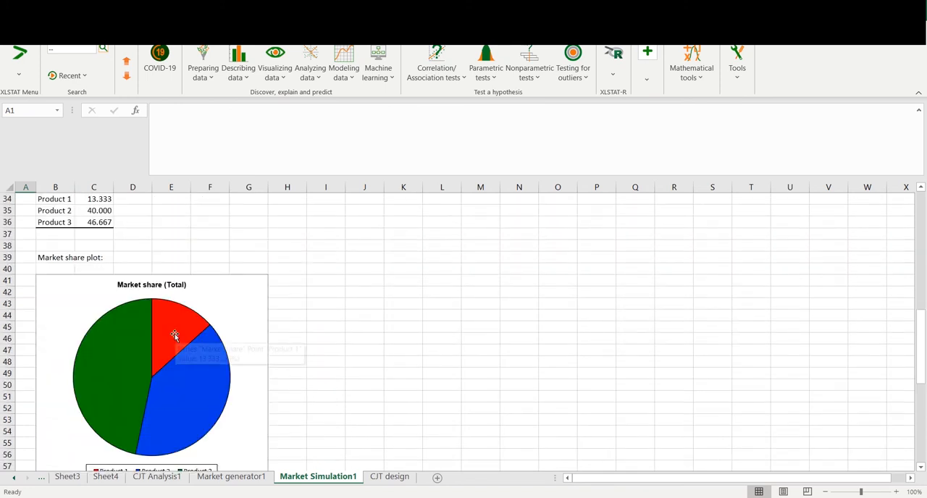
Highlight Product 3's market share in cell C36 with a yellow fill
{"action": "scroll", "coordinate": [175, 336], "scroll_direction": "up", "scroll_amount": 2}
{"action": "left_click", "coordinate": [94, 316]}
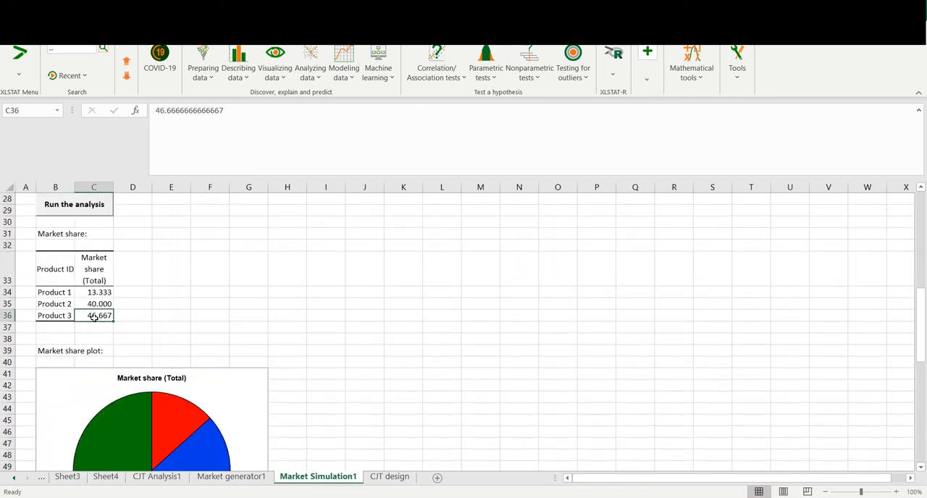
{"action": "right_click", "coordinate": [94, 316]}
{"action": "left_click", "coordinate": [145, 132]}
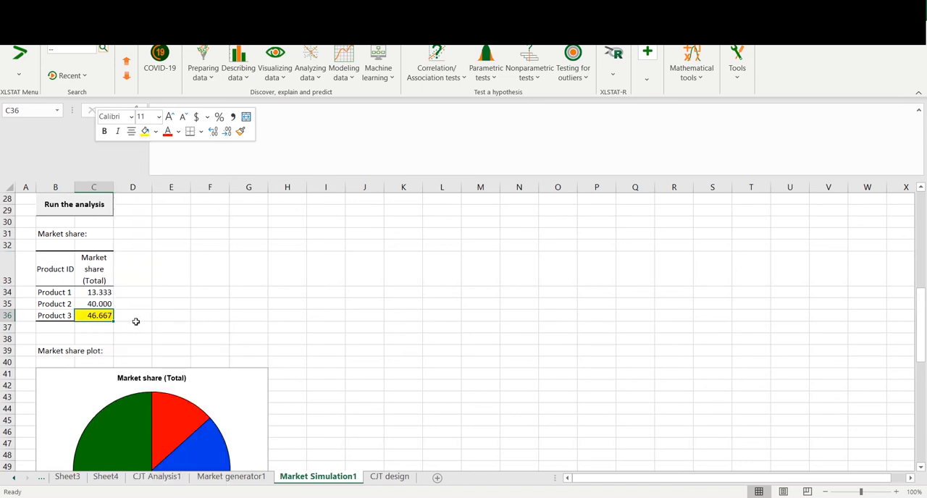
Compare the shares of Product 2 and Product 3 in the market share plot
{"action": "scroll", "coordinate": [133, 326], "scroll_direction": "down", "scroll_amount": 4}
{"action": "scroll", "coordinate": [134, 326], "scroll_direction": "up", "scroll_amount": 1}
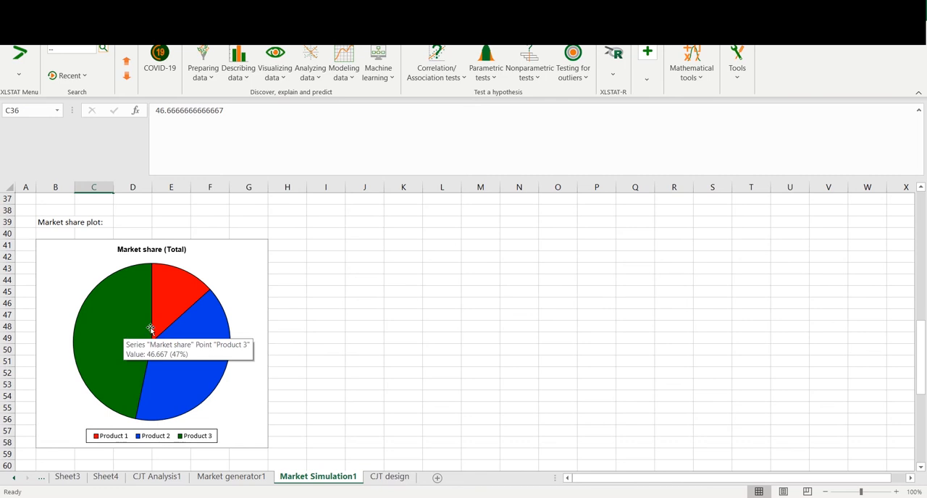
{"action": "scroll", "coordinate": [170, 335], "scroll_direction": "down", "scroll_amount": 4}
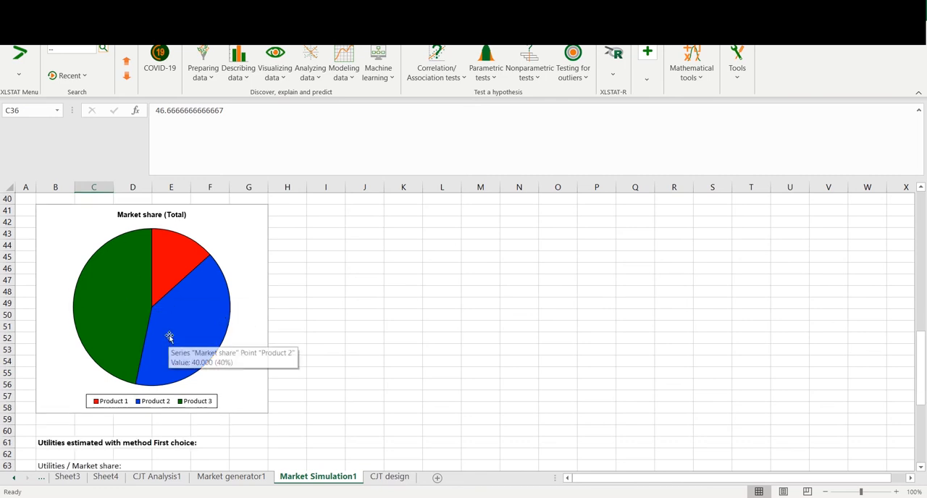
{"action": "scroll", "coordinate": [168, 336], "scroll_direction": "up", "scroll_amount": 10}
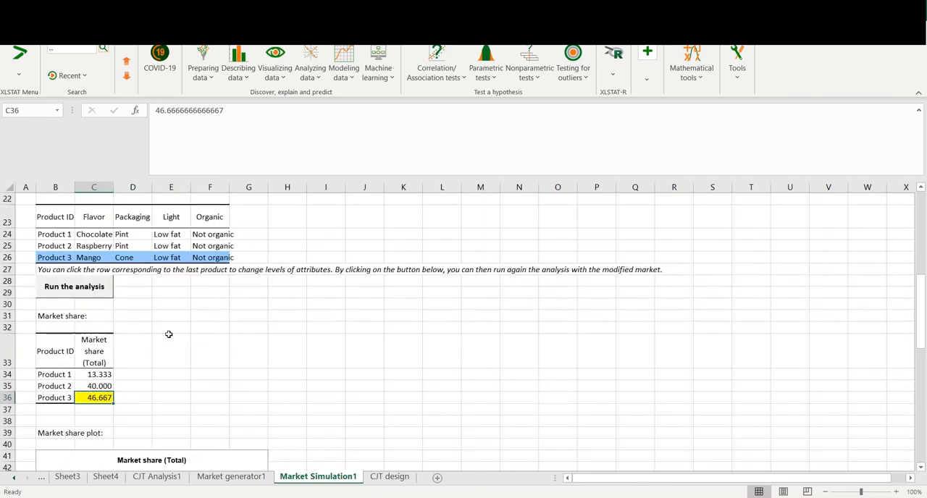
Change Product 3 in the simulated market to Raspberry flavor with Homemade waffle packaging
{"action": "scroll", "coordinate": [167, 337], "scroll_direction": "up", "scroll_amount": 1}
{"action": "left_click", "coordinate": [102, 326]}
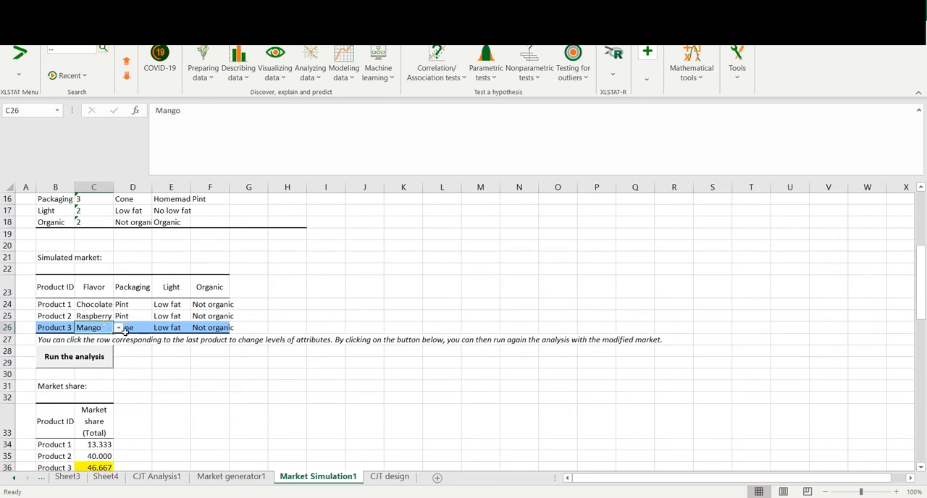
{"action": "left_click", "coordinate": [135, 331]}
{"action": "left_click", "coordinate": [169, 327]}
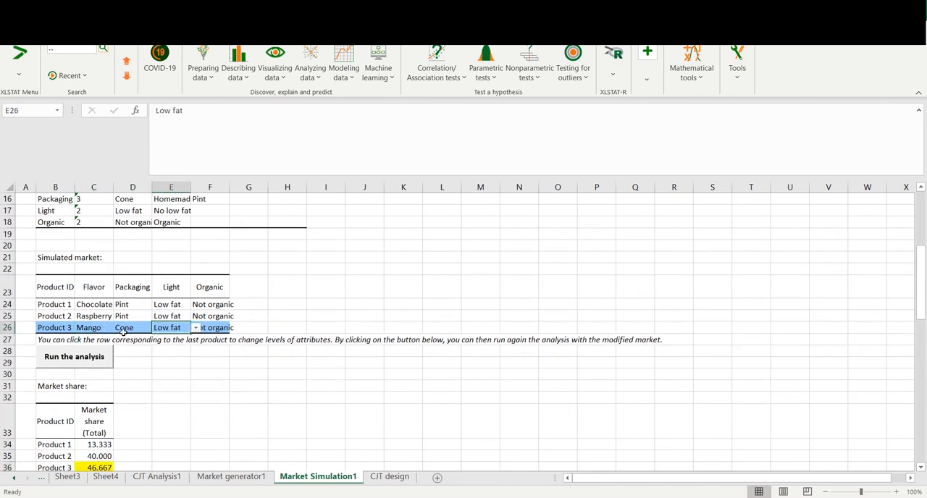
{"action": "left_click", "coordinate": [98, 330]}
{"action": "left_click", "coordinate": [119, 329]}
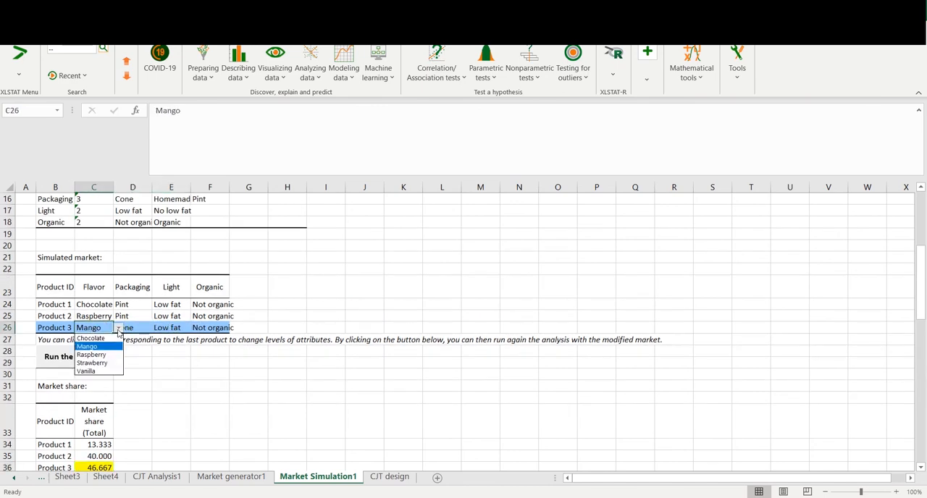
{"action": "left_click", "coordinate": [107, 355]}
{"action": "left_click", "coordinate": [141, 328]}
{"action": "left_click", "coordinate": [157, 328]}
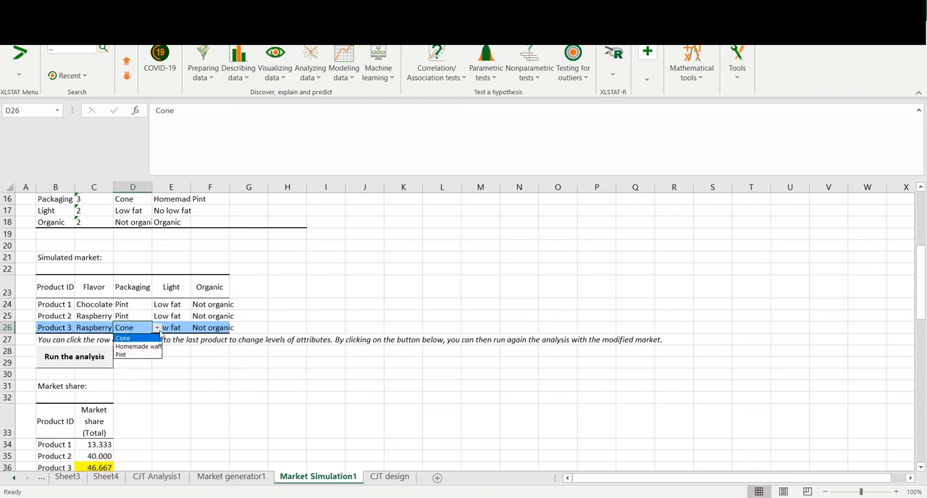
{"action": "left_click", "coordinate": [142, 346]}
Set Product 3's Organic attribute to Organic and run the analysis again with the modified market
{"action": "left_click", "coordinate": [180, 328]}
{"action": "left_click", "coordinate": [193, 328]}
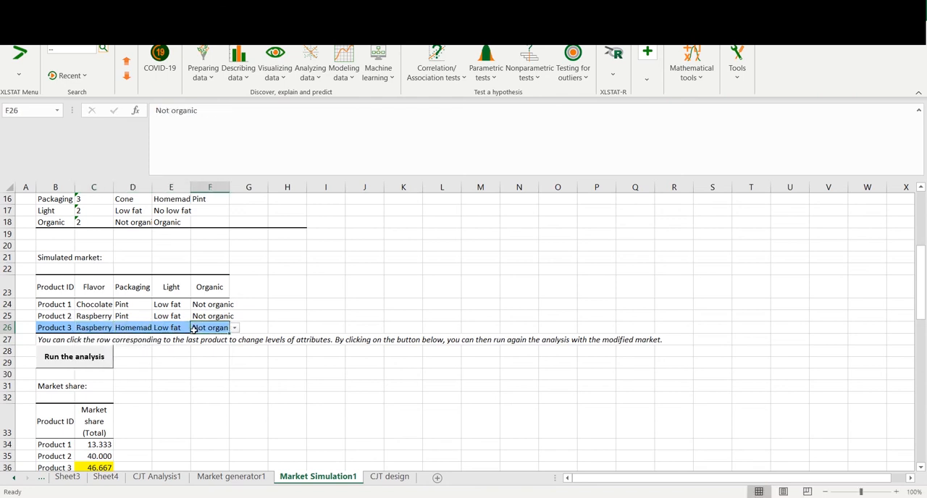
{"action": "left_click", "coordinate": [235, 328]}
{"action": "left_click", "coordinate": [209, 345]}
{"action": "left_click", "coordinate": [98, 357]}
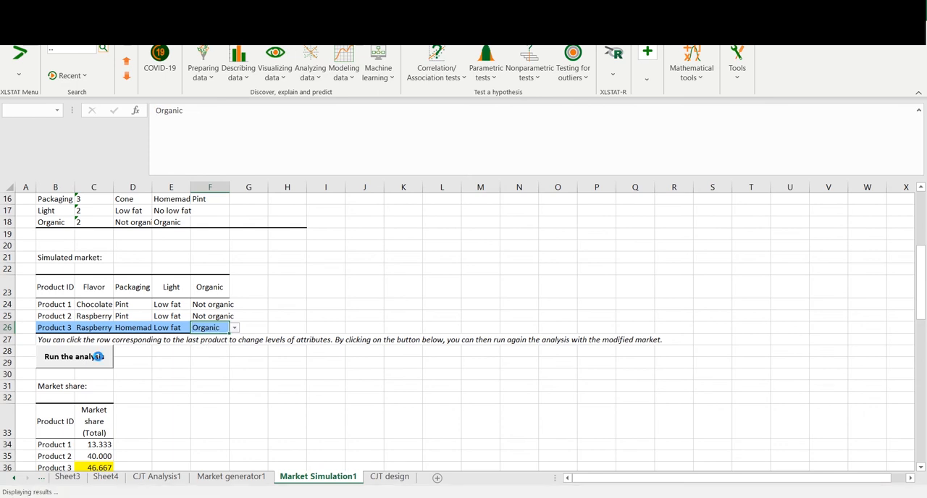
Examine Product 3's recalculated market share, the updated share plot and the simulation's input summary
{"action": "left_click", "coordinate": [79, 385]}
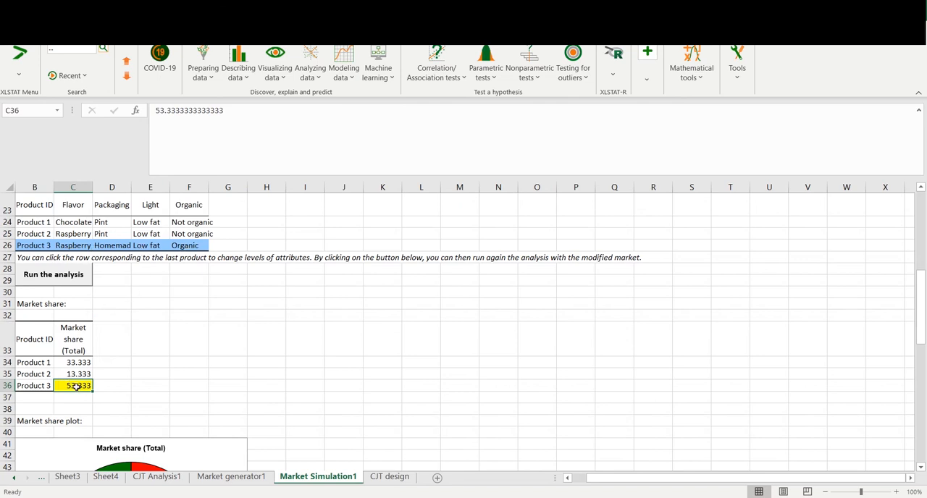
{"action": "scroll", "coordinate": [81, 377], "scroll_direction": "down", "scroll_amount": 2}
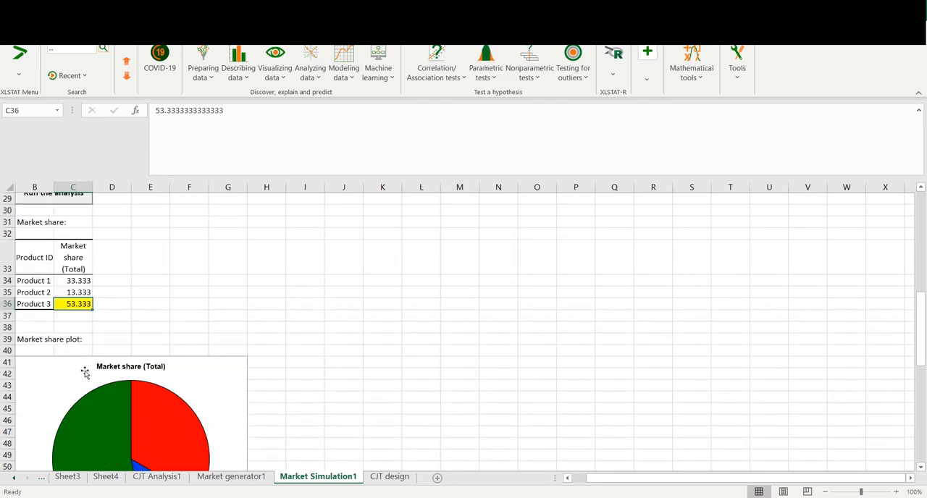
{"action": "scroll", "coordinate": [85, 364], "scroll_direction": "up", "scroll_amount": 3}
{"action": "scroll", "coordinate": [83, 373], "scroll_direction": "down", "scroll_amount": 2}
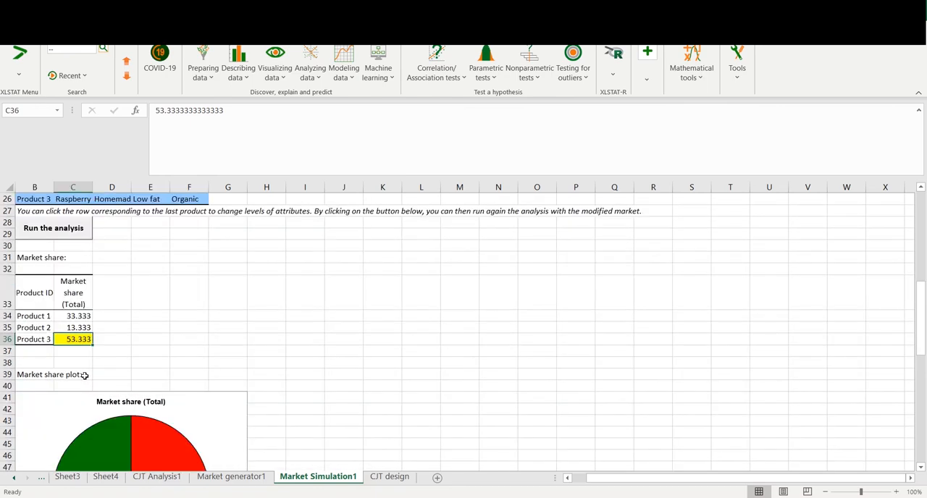
{"action": "scroll", "coordinate": [82, 368], "scroll_direction": "up", "scroll_amount": 1}
{"action": "scroll", "coordinate": [82, 368], "scroll_direction": "down", "scroll_amount": 8}
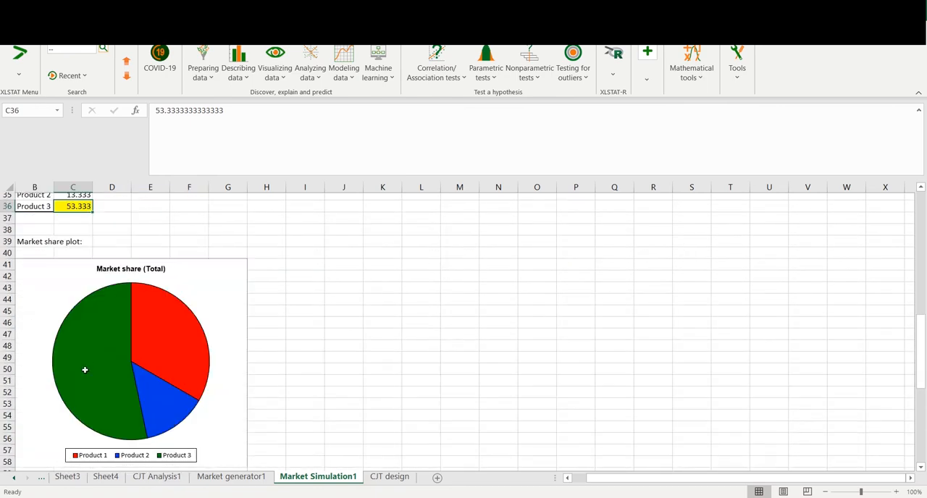
{"action": "scroll", "coordinate": [87, 360], "scroll_direction": "up", "scroll_amount": 6}
{"action": "scroll", "coordinate": [86, 360], "scroll_direction": "up", "scroll_amount": 9}
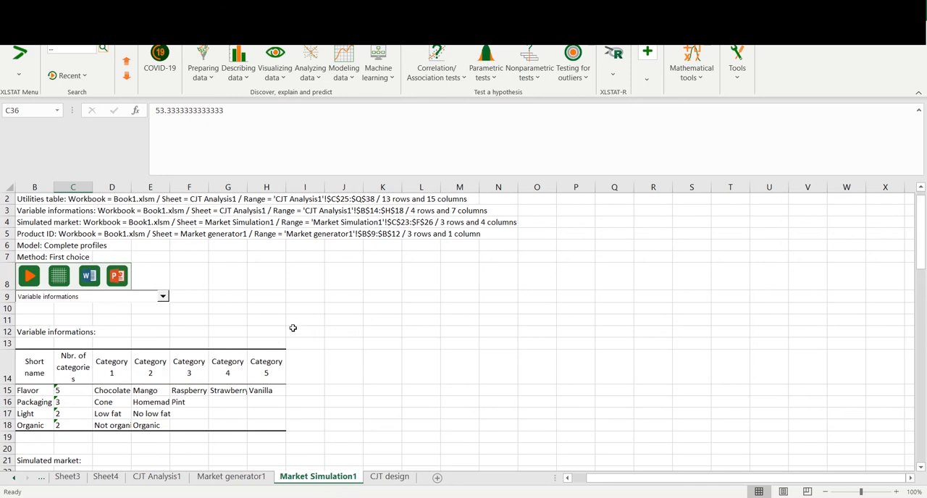
{"action": "scroll", "coordinate": [287, 324], "scroll_direction": "down", "scroll_amount": 7}
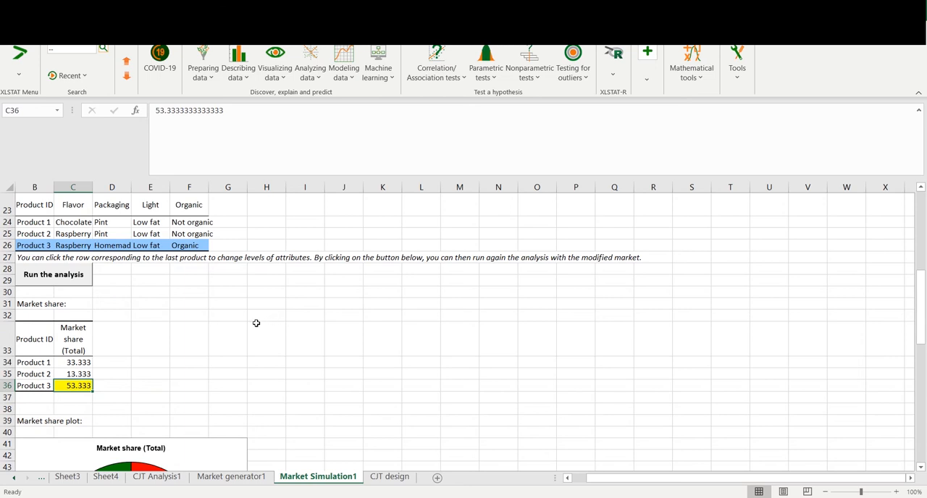
{"action": "left_click", "coordinate": [741, 497]}
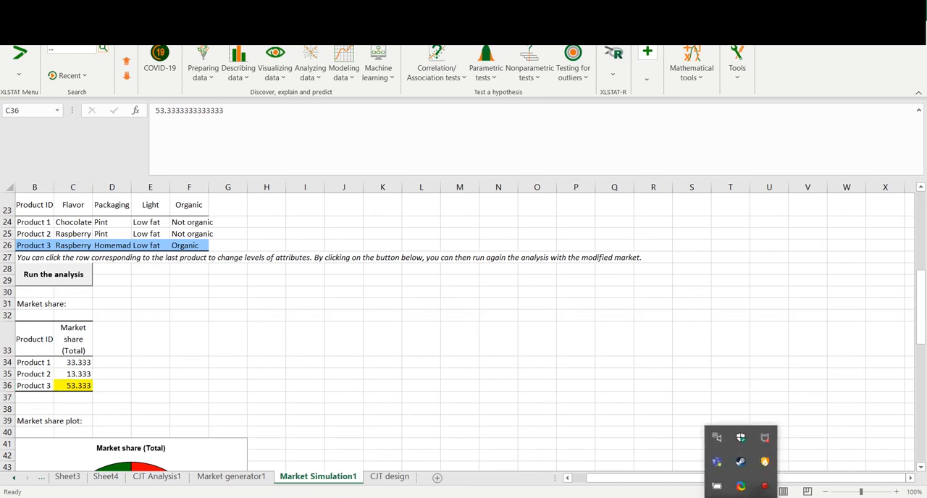